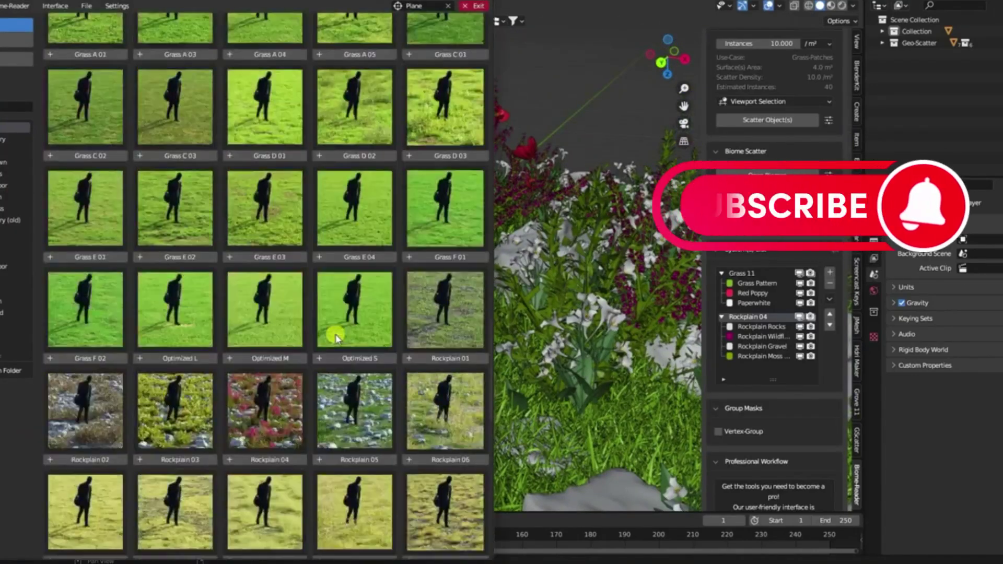
- Scatter the Grass 05 biome onto the flower patch and orbit to inspect it
{"action": "scroll", "coordinate": [335, 339], "scroll_direction": "up", "scroll_amount": 10}
{"action": "left_click", "coordinate": [268, 291]}
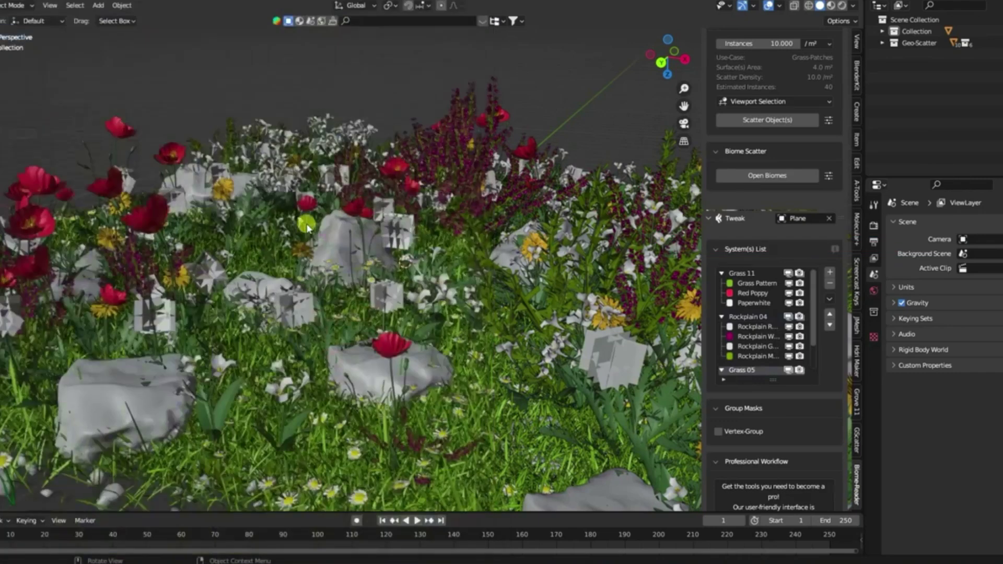
{"action": "middle_click_drag", "start_coordinate": [327, 261], "coordinate": [342, 266]}
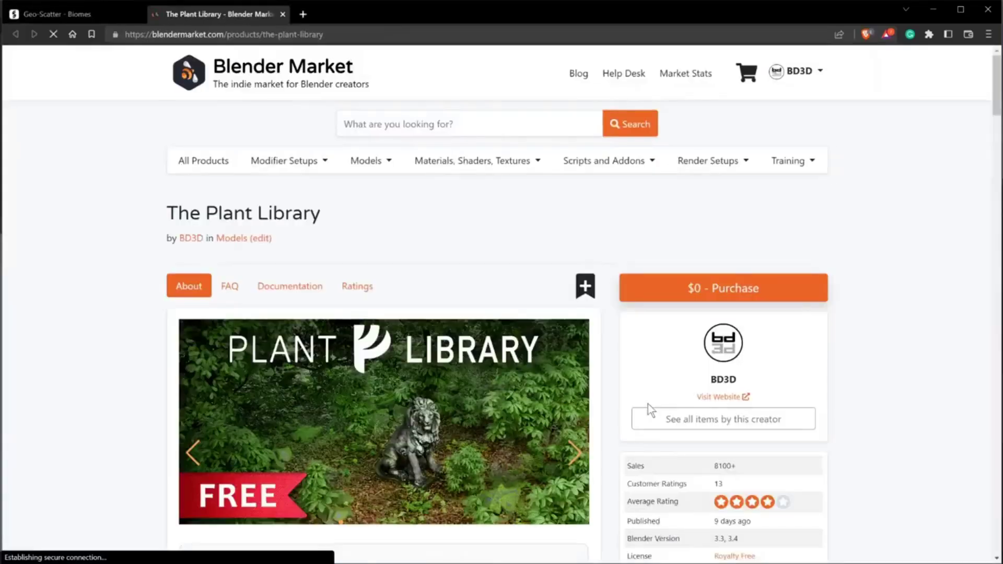
{"action": "scroll", "coordinate": [648, 403], "scroll_direction": "down", "scroll_amount": 2}
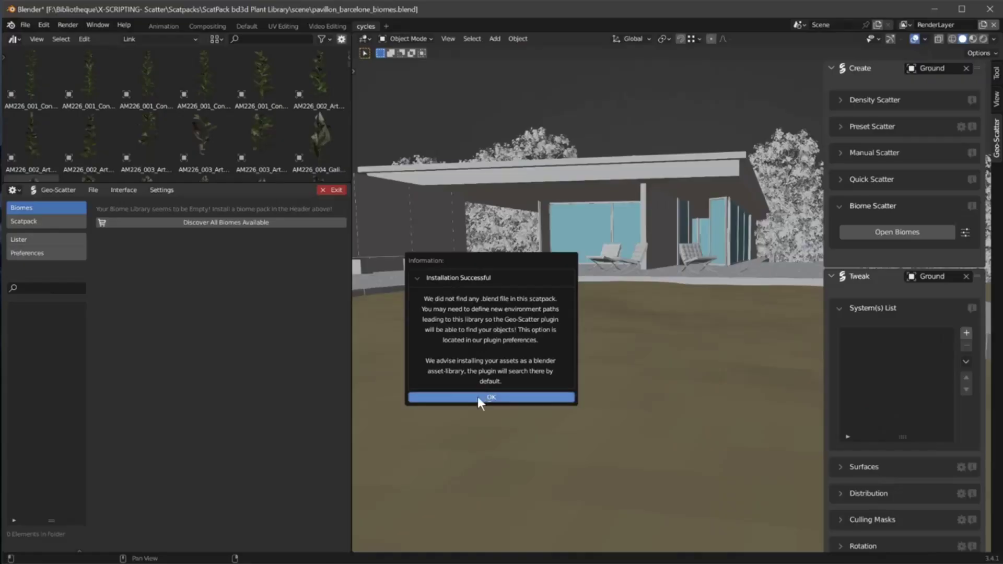
- Install the Plant Library pack and scatter the Forest 04 biome on the ground
{"action": "left_click", "coordinate": [477, 396]}
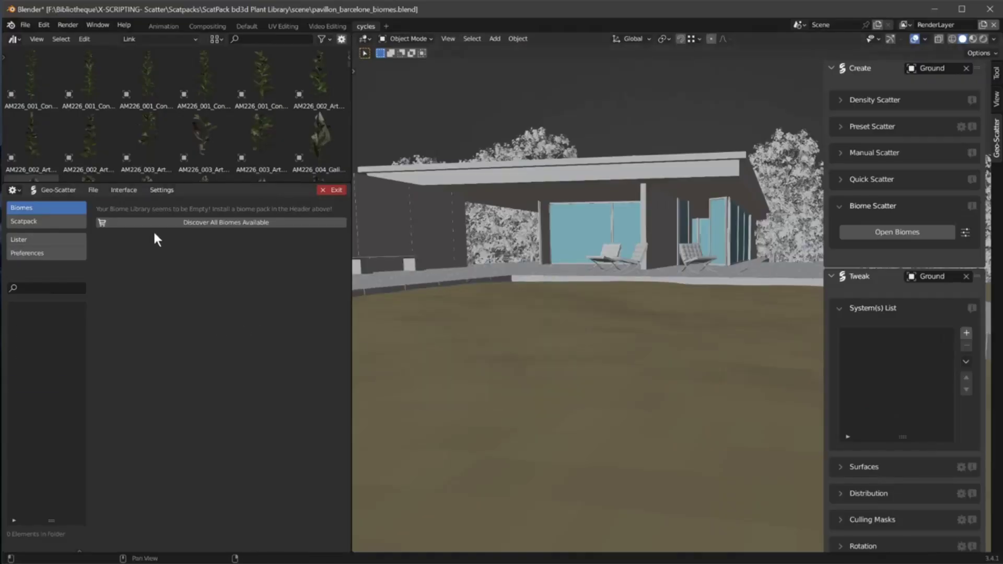
{"action": "left_click", "coordinate": [45, 319]}
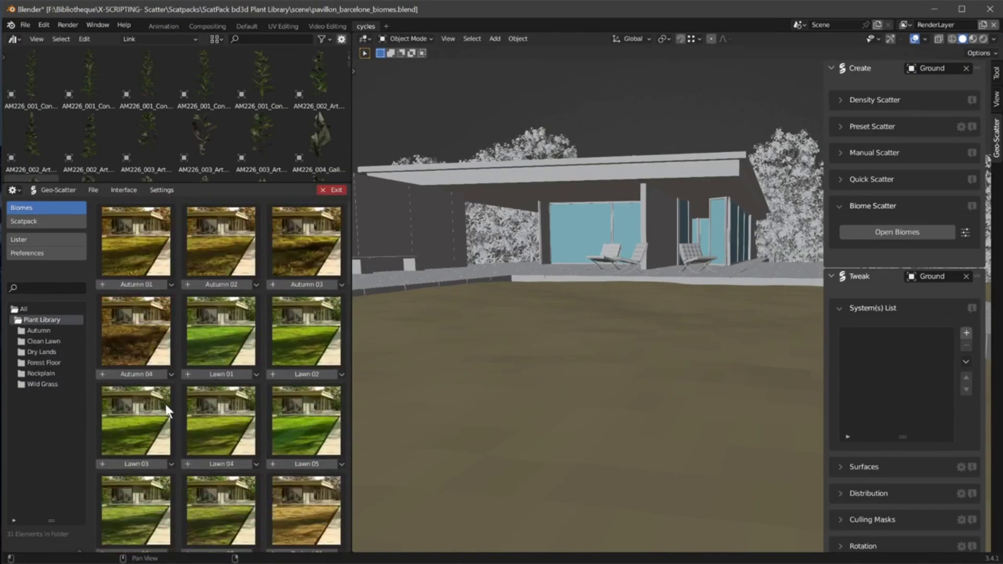
{"action": "scroll", "coordinate": [236, 384], "scroll_direction": "down", "scroll_amount": 10}
{"action": "left_click", "coordinate": [310, 272]}
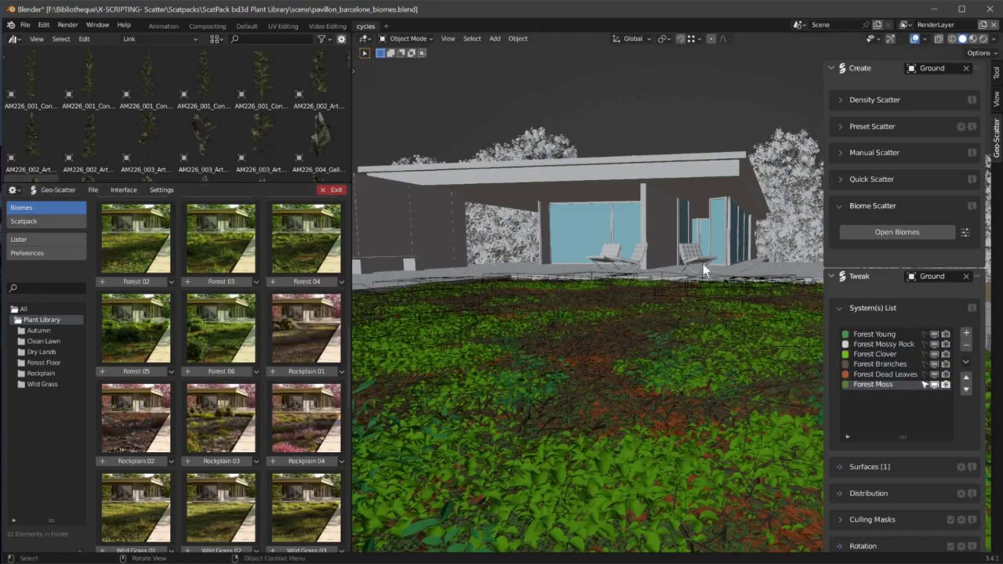
- Remove all Forest scatter systems and scatter Wild Grass 04 in their place
{"action": "left_click", "coordinate": [966, 361]}
{"action": "left_click", "coordinate": [944, 390]}
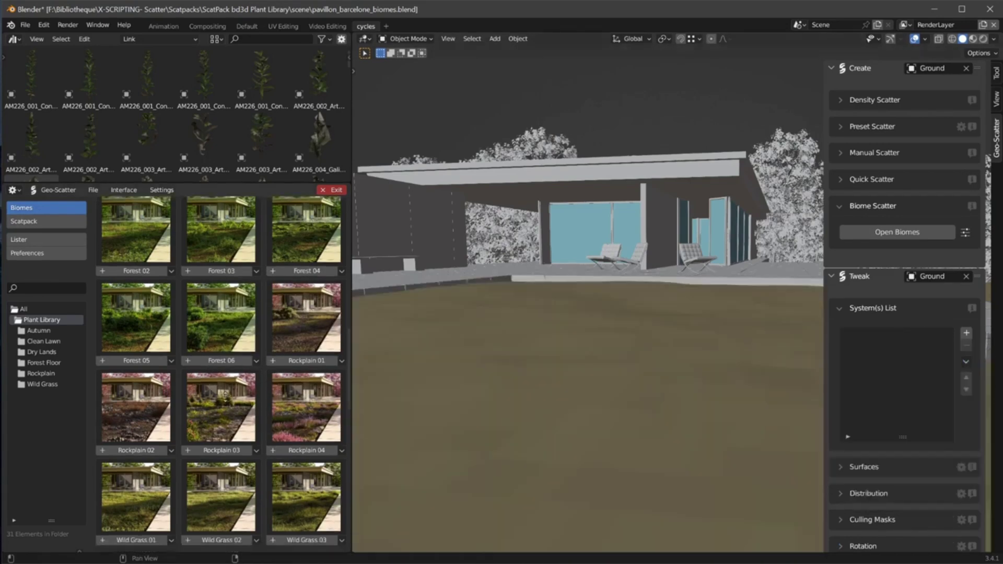
{"action": "scroll", "coordinate": [171, 351], "scroll_direction": "down", "scroll_amount": 8}
{"action": "left_click", "coordinate": [136, 402]}
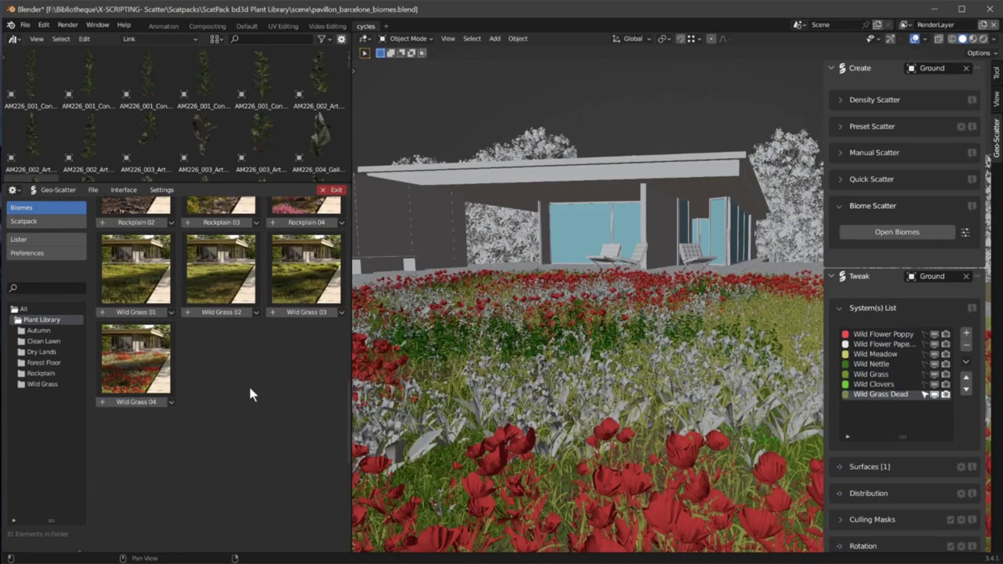
- Preview the meadow in rendered shading, return to solid, and show the biome pack preferences
{"action": "left_click", "coordinate": [984, 39]}
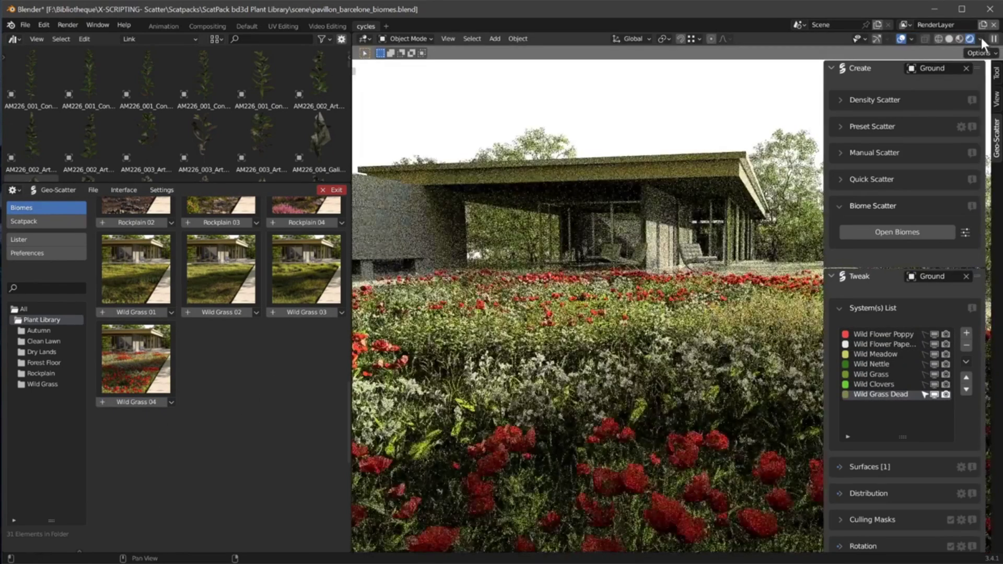
{"action": "left_click", "coordinate": [962, 38]}
{"action": "scroll", "coordinate": [193, 397], "scroll_direction": "up", "scroll_amount": 10}
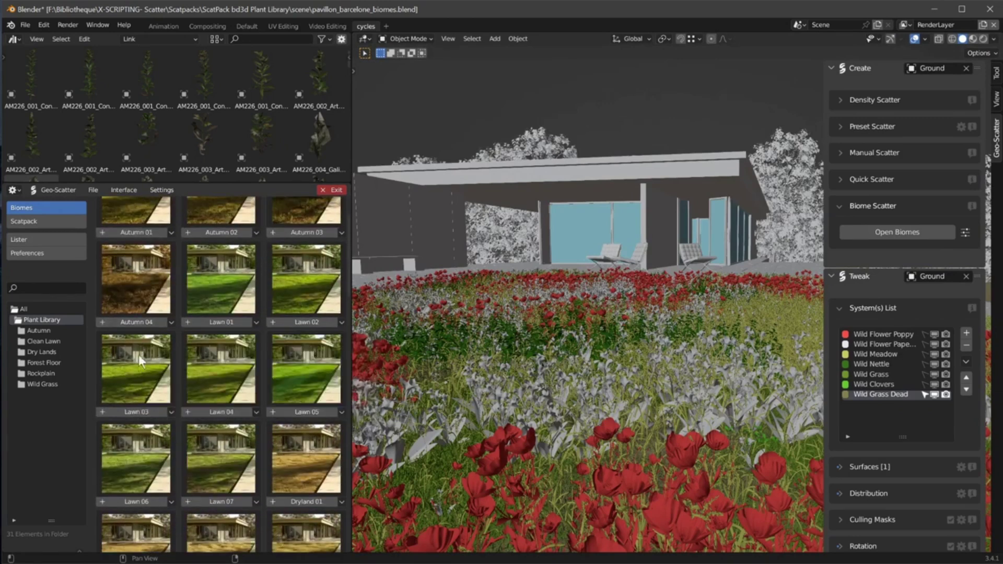
{"action": "mouse_move", "coordinate": [193, 184]}
{"action": "left_mouse_down"}
{"action": "mouse_move", "coordinate": [193, 194]}
{"action": "mouse_move", "coordinate": [193, 181]}
{"action": "left_mouse_up"}
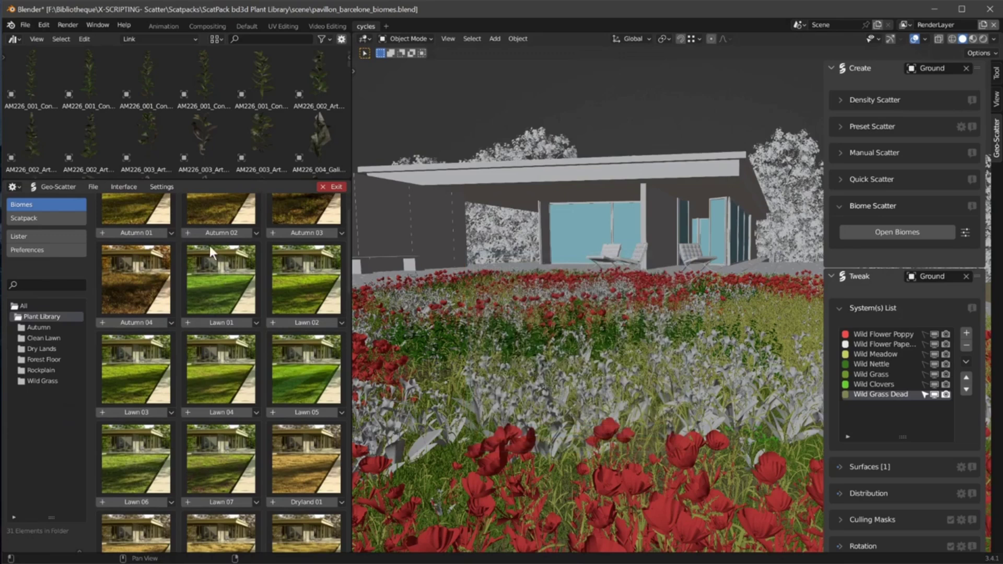
{"action": "left_click", "coordinate": [20, 249]}
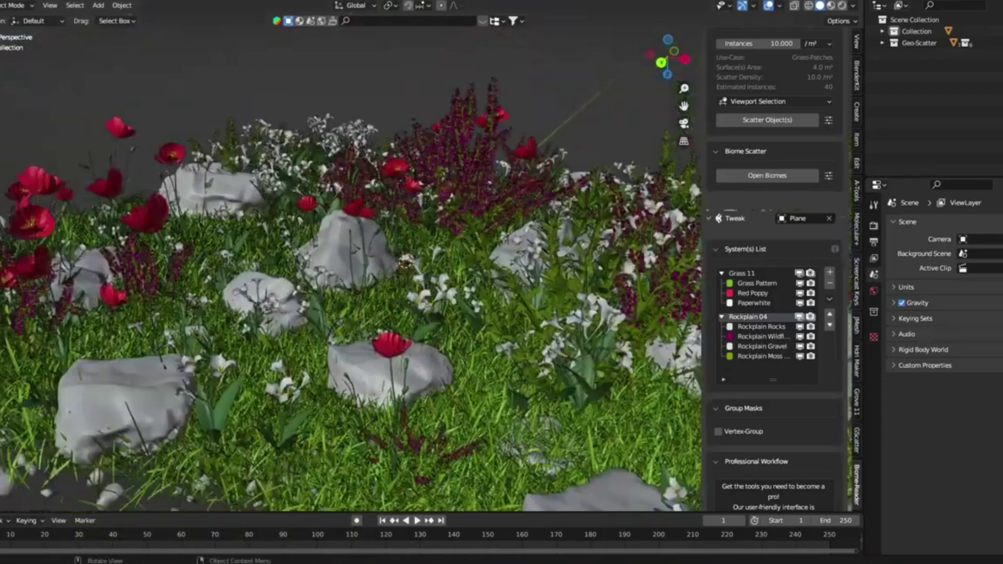
- Open the biome browser from the Add menu, widen it, and scroll to the Grass rows
{"action": "left_click", "coordinate": [98, 6]}
{"action": "left_click", "coordinate": [136, 246]}
{"action": "scroll", "coordinate": [211, 265], "scroll_direction": "down", "scroll_amount": 1}
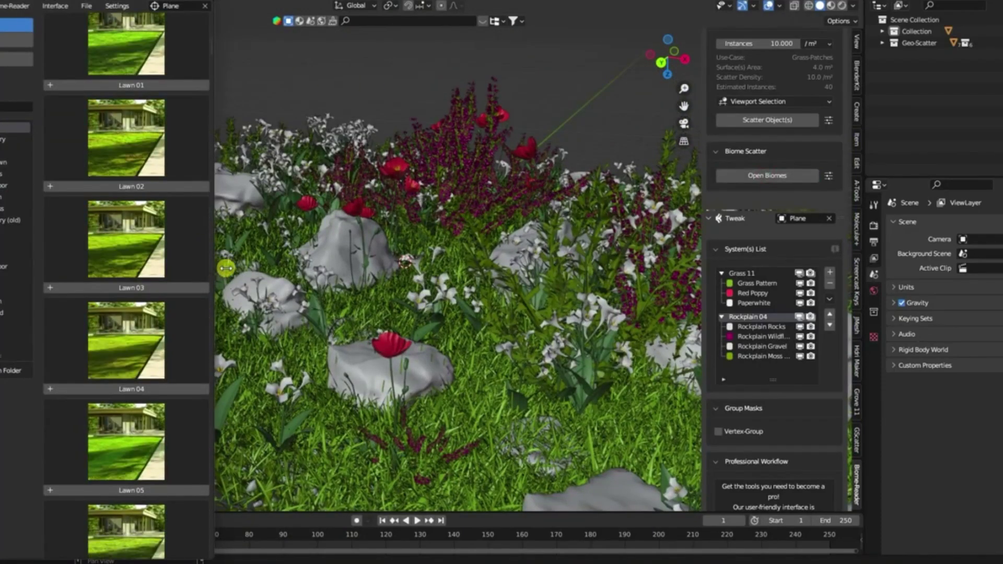
{"action": "left_click_drag", "start_coordinate": [226, 268], "coordinate": [488, 100]}
{"action": "scroll", "coordinate": [488, 414], "scroll_direction": "down", "scroll_amount": 10}
{"action": "scroll", "coordinate": [332, 331], "scroll_direction": "up", "scroll_amount": 8}
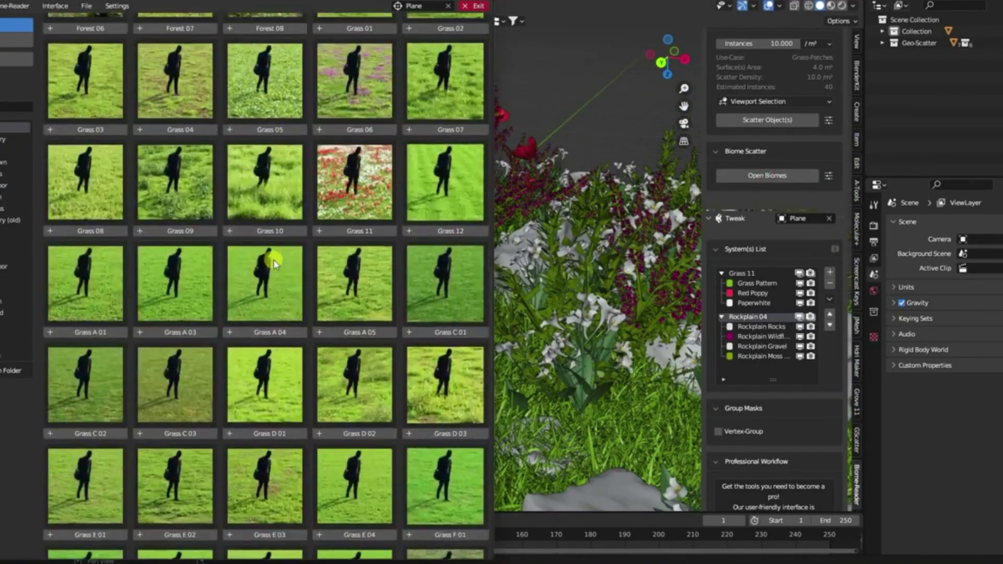
{"action": "scroll", "coordinate": [274, 263], "scroll_direction": "up", "scroll_amount": 3}
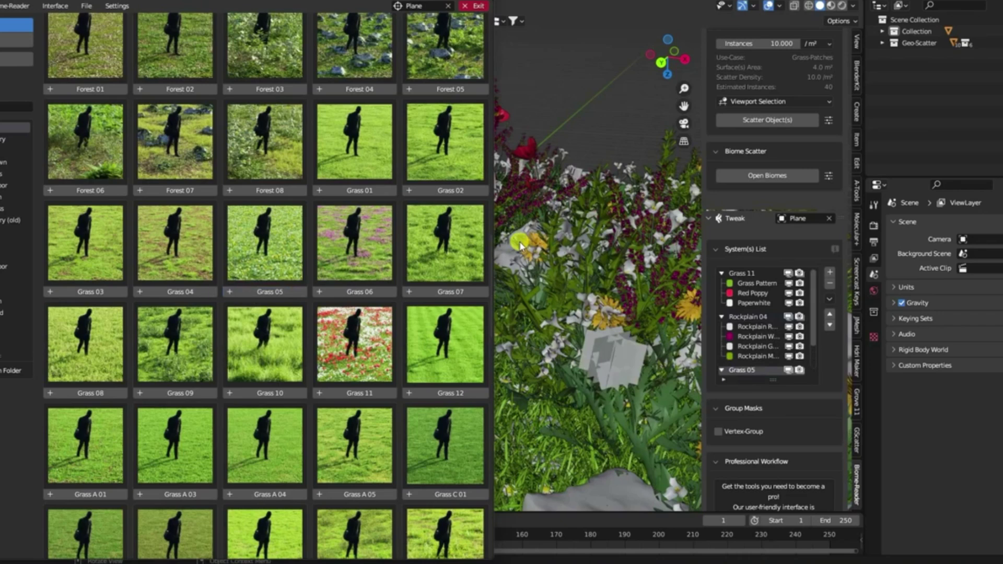
{"action": "scroll", "coordinate": [355, 245], "scroll_direction": "up", "scroll_amount": 8}
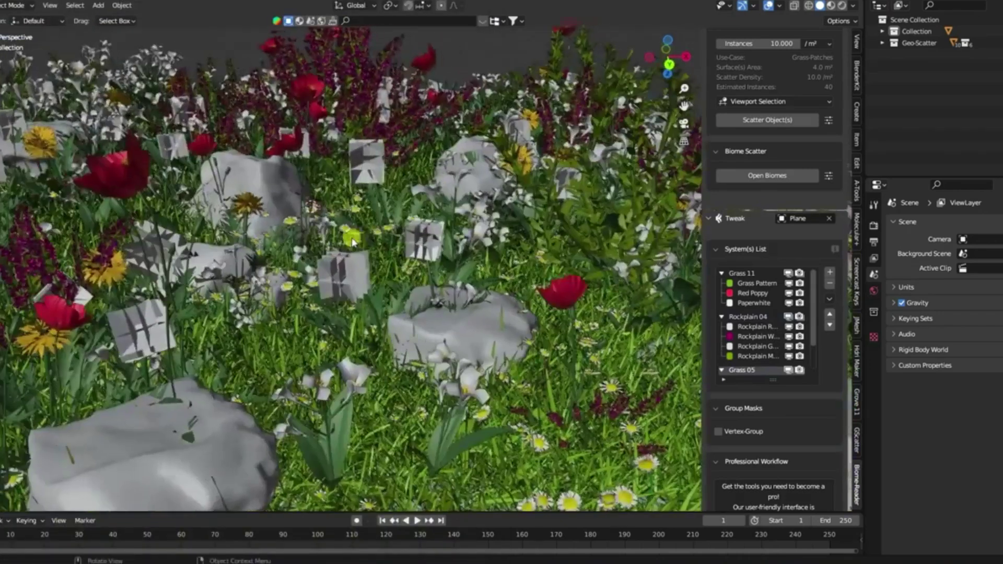
{"action": "scroll", "coordinate": [355, 245], "scroll_direction": "down", "scroll_amount": 4}
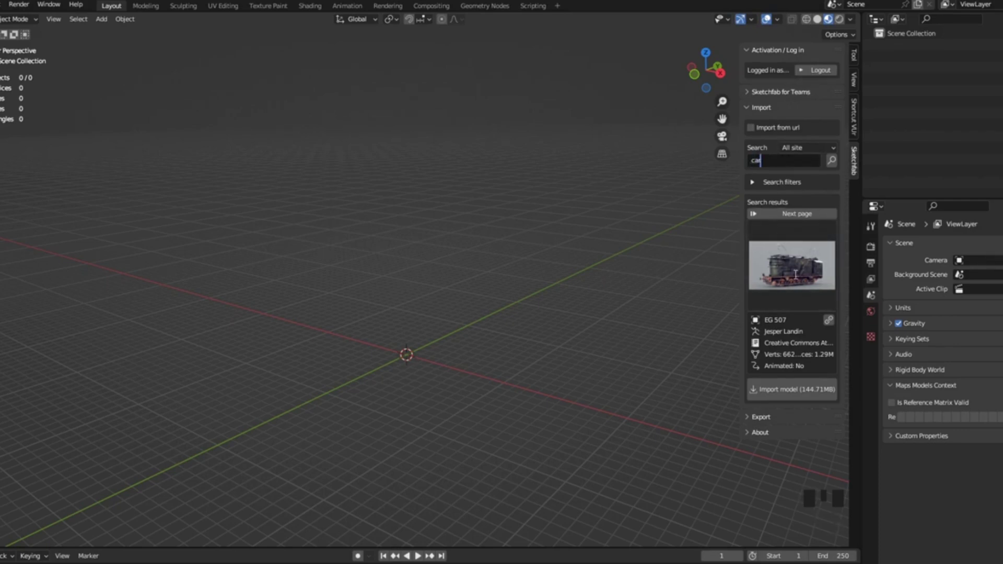
- Search Sketchfab for 'car', move to the next results page, and choose the 2021 Lamborghini
{"action": "type", "text": "r"}
{"action": "key", "text": "Return"}
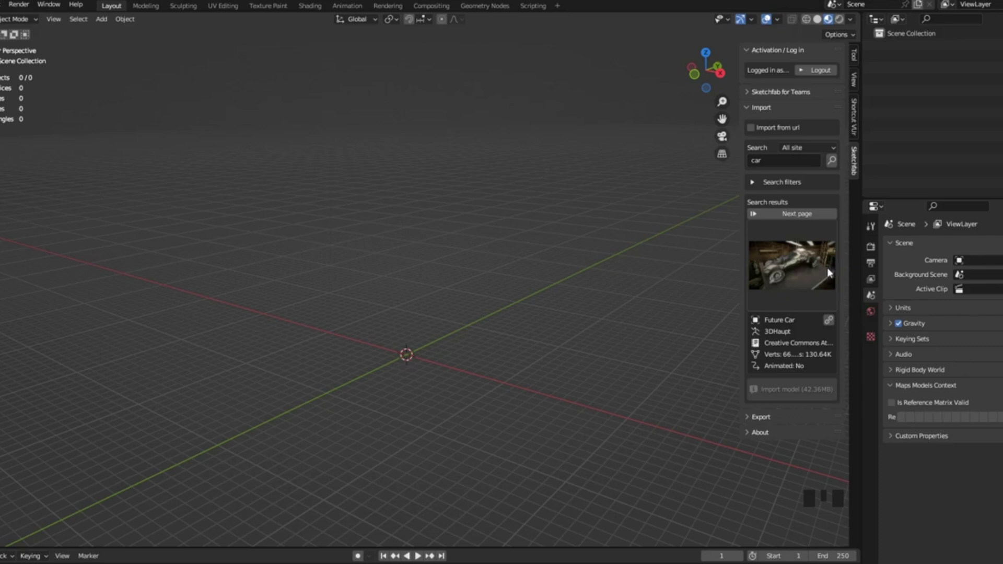
{"action": "left_click", "coordinate": [810, 248]}
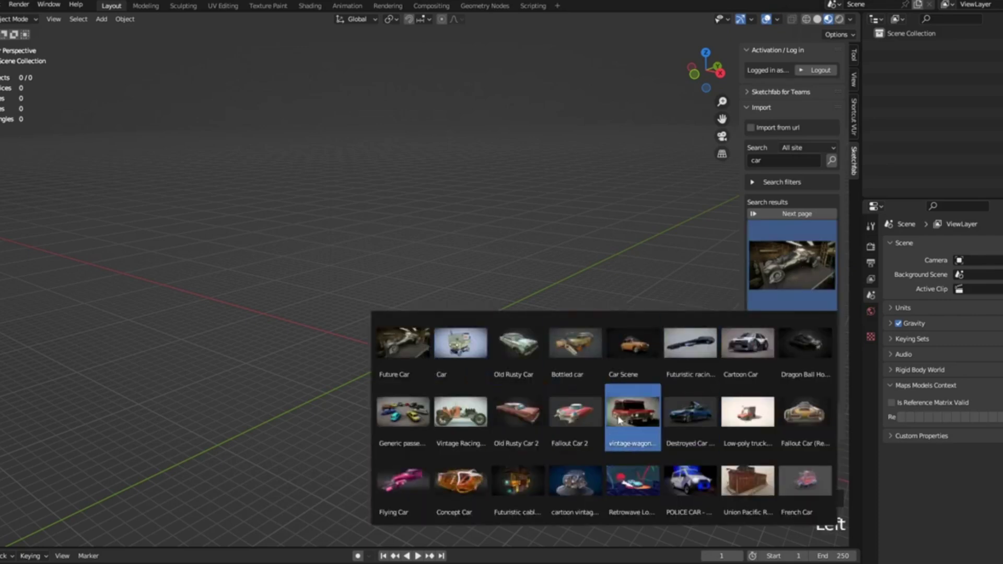
{"action": "key", "text": "Left"}
{"action": "key", "text": "Left"}
{"action": "key", "text": "Left"}
{"action": "key", "text": "Left"}
{"action": "key", "text": "Left"}
{"action": "key", "text": "Left"}
{"action": "key", "text": "Left"}
{"action": "key", "text": "Left"}
{"action": "key", "text": "Left"}
{"action": "key", "text": "Left"}
{"action": "key", "text": "Left"}
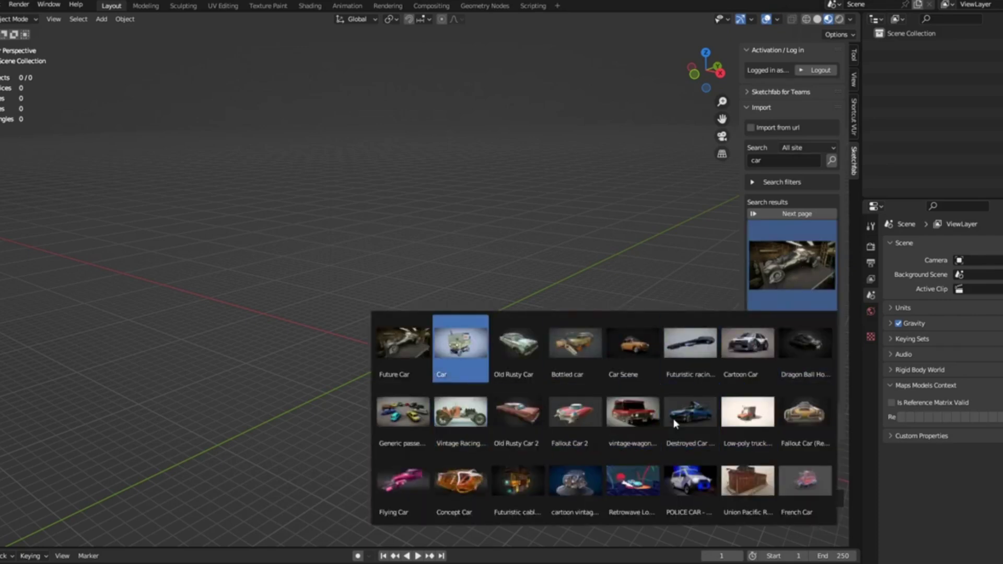
{"action": "left_click", "coordinate": [788, 213]}
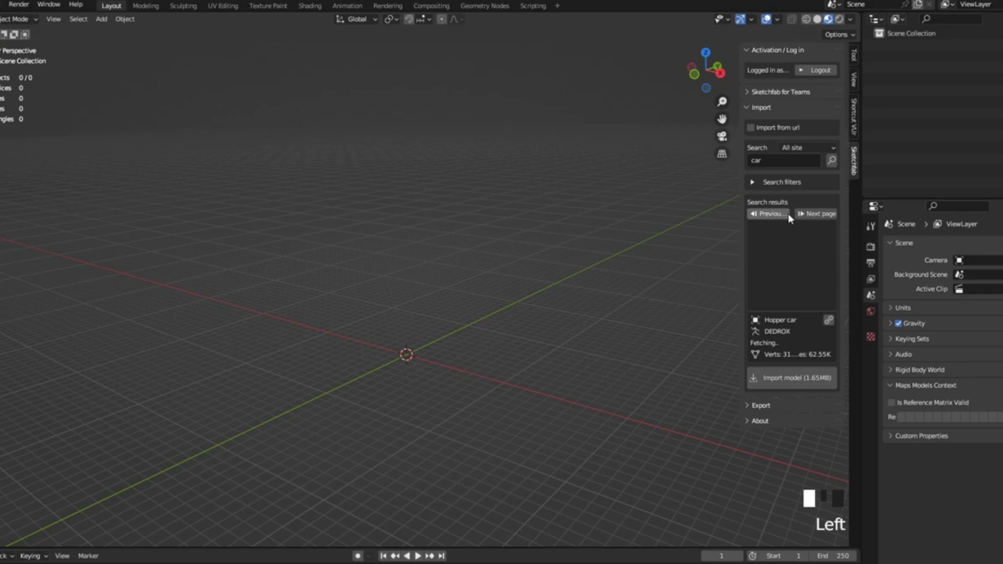
{"action": "left_click", "coordinate": [784, 289]}
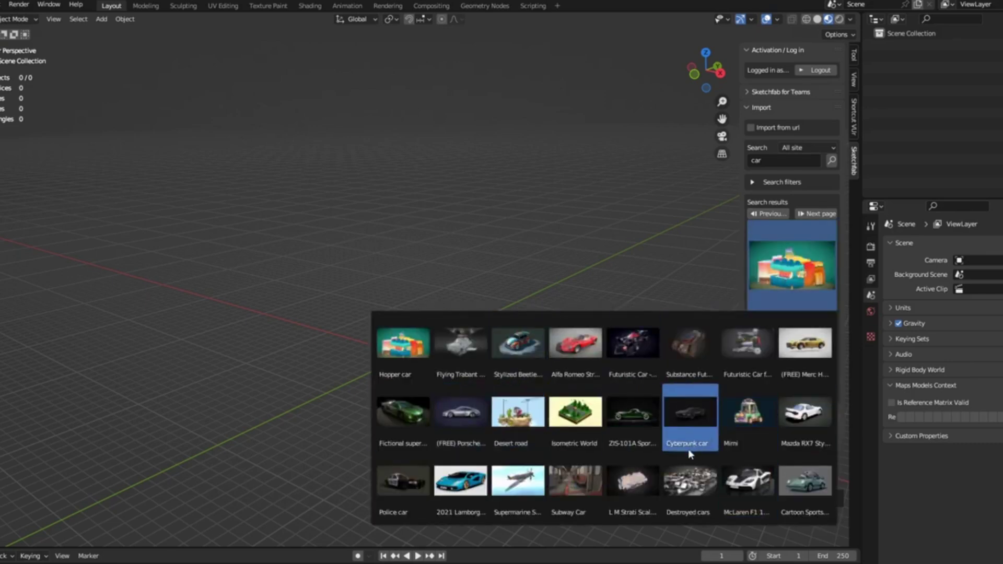
{"action": "left_click", "coordinate": [473, 483]}
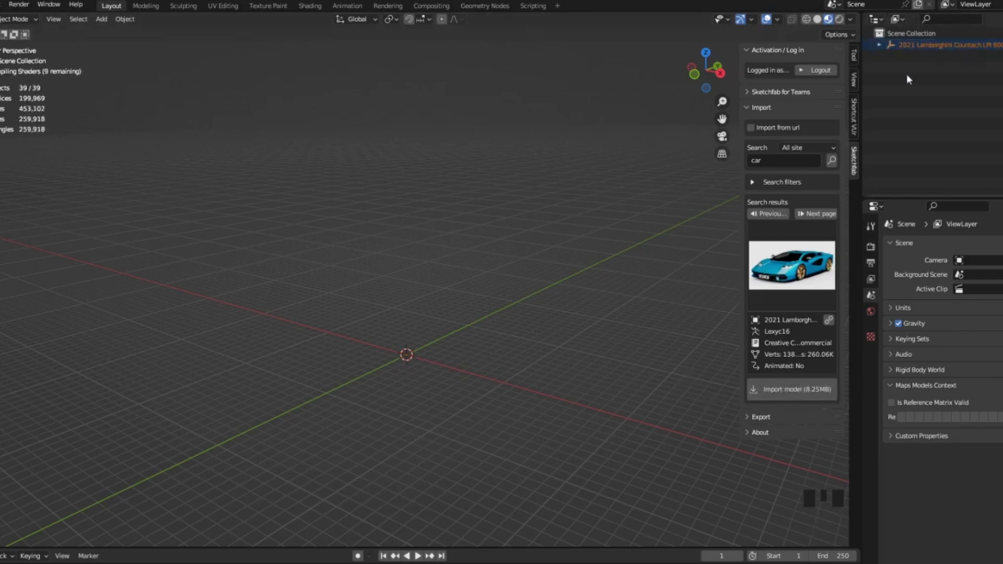
- Frame the imported Lamborghini, select one part, and orbit to a front three-quarter view
{"action": "key", "text": "KP_Decimal"}
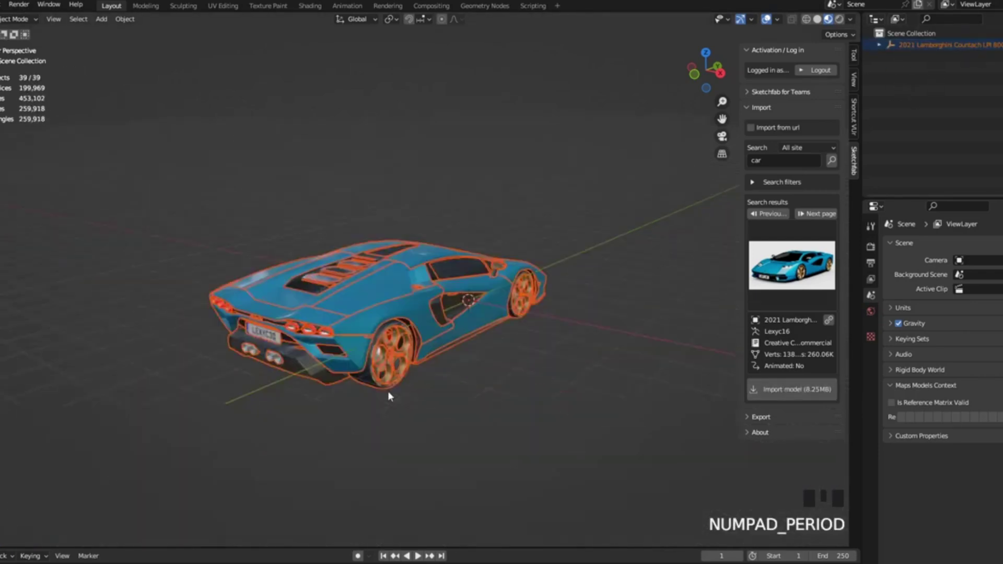
{"action": "left_click", "coordinate": [509, 403]}
{"action": "scroll", "coordinate": [478, 349], "scroll_direction": "down", "scroll_amount": 4}
{"action": "middle_click_drag", "start_coordinate": [478, 349], "coordinate": [465, 414]}
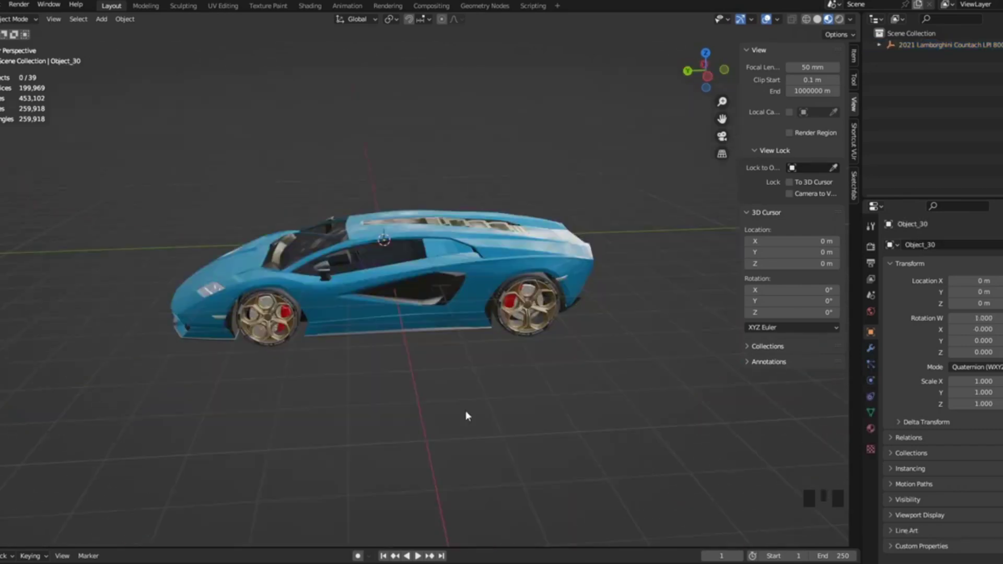
{"action": "scroll", "coordinate": [320, 405], "scroll_direction": "up", "scroll_amount": 2}
{"action": "mouse_move", "coordinate": [320, 405]}
{"action": "middle_mouse_down"}
{"action": "mouse_move", "coordinate": [412, 430]}
{"action": "mouse_move", "coordinate": [331, 418]}
{"action": "middle_mouse_up"}
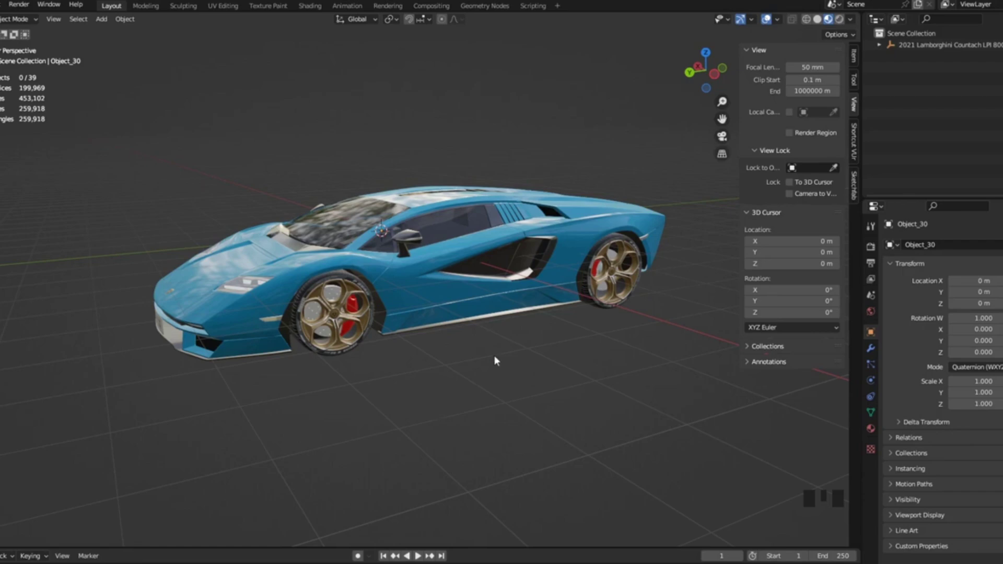
{"action": "middle_click_drag", "start_coordinate": [458, 433], "coordinate": [458, 431]}
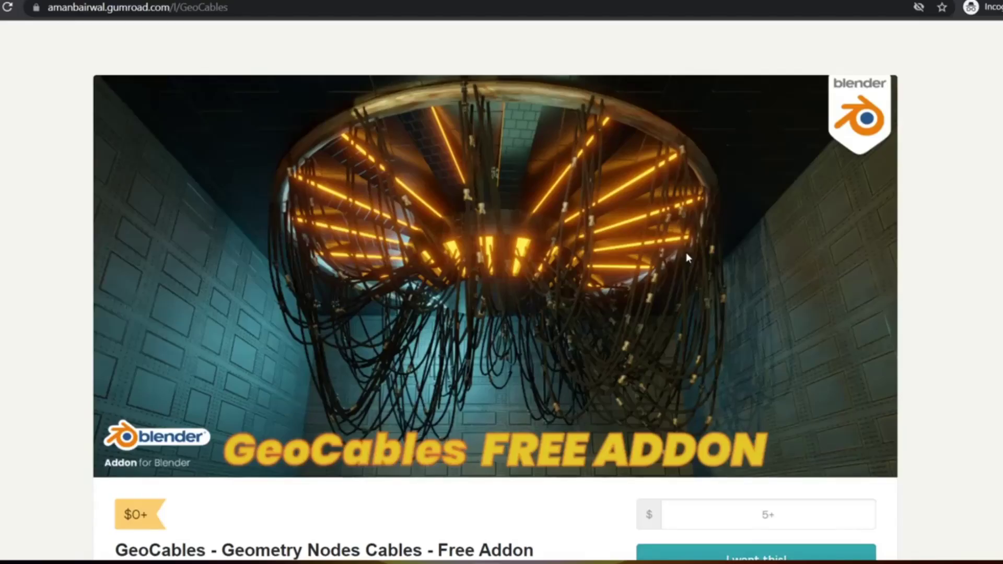
- Scroll the GeoCables Gumroad page past the node setup, inputs and connector images
{"action": "scroll", "coordinate": [686, 253], "scroll_direction": "down", "scroll_amount": 20}
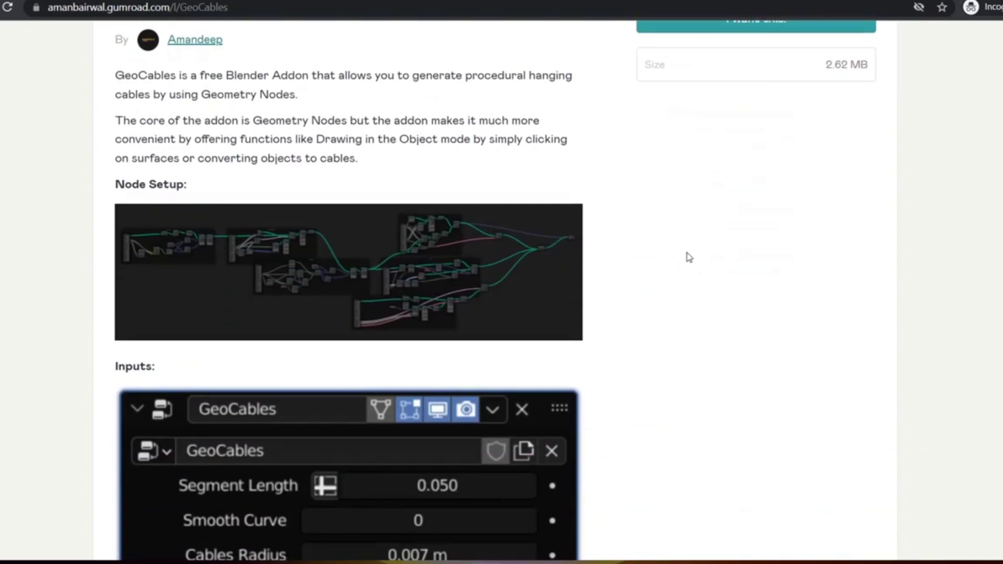
{"action": "scroll", "coordinate": [687, 259], "scroll_direction": "down", "scroll_amount": 20}
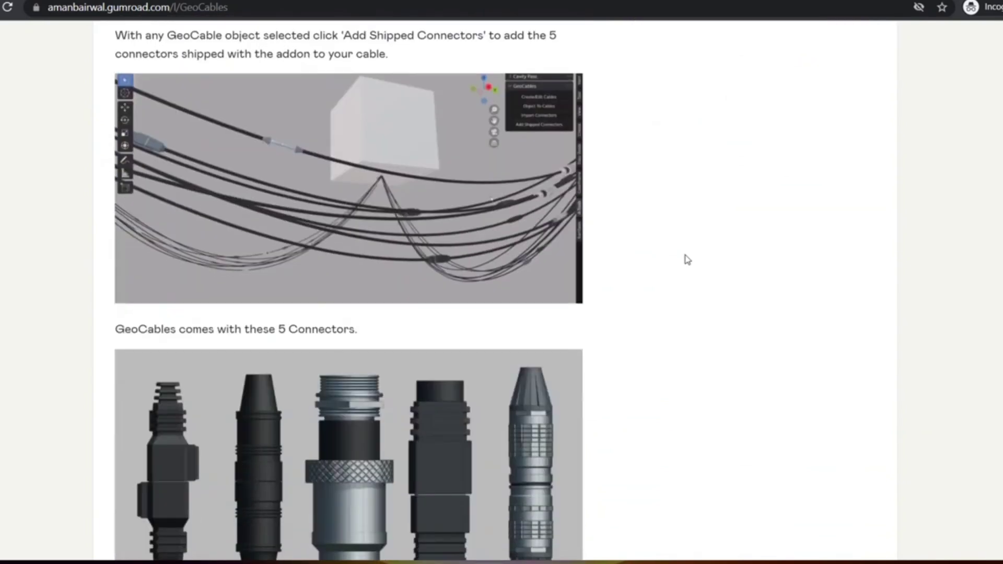
{"action": "scroll", "coordinate": [681, 295], "scroll_direction": "down", "scroll_amount": 15}
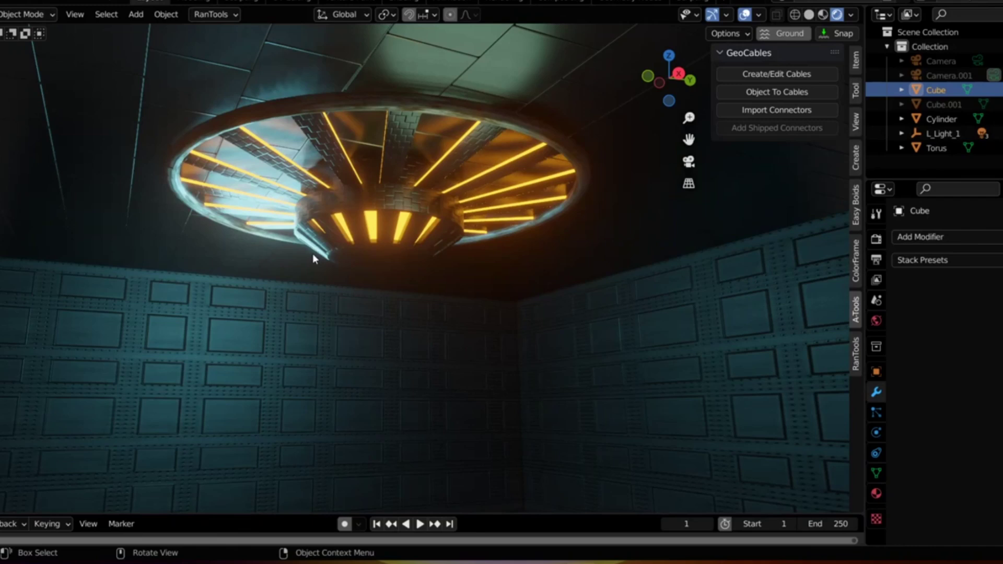
- Draw nine cables across the chandelier with wider strand separation and confirm the layout
{"action": "left_click", "coordinate": [745, 77]}
{"action": "middle_click_drag", "start_coordinate": [313, 157], "coordinate": [60, 142]}
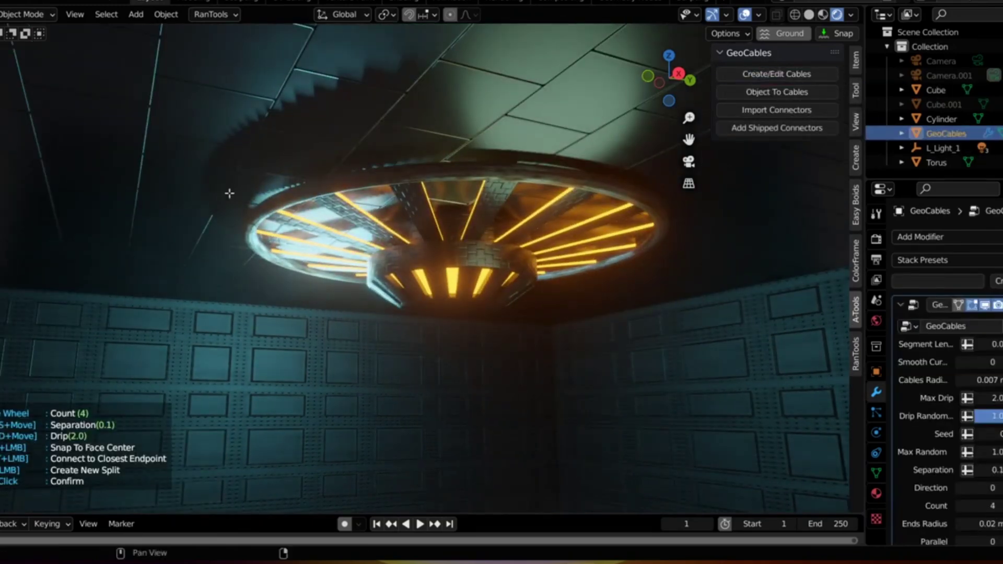
{"action": "middle_click_drag", "start_coordinate": [463, 189], "coordinate": [453, 237]}
{"action": "key", "text": "s"}
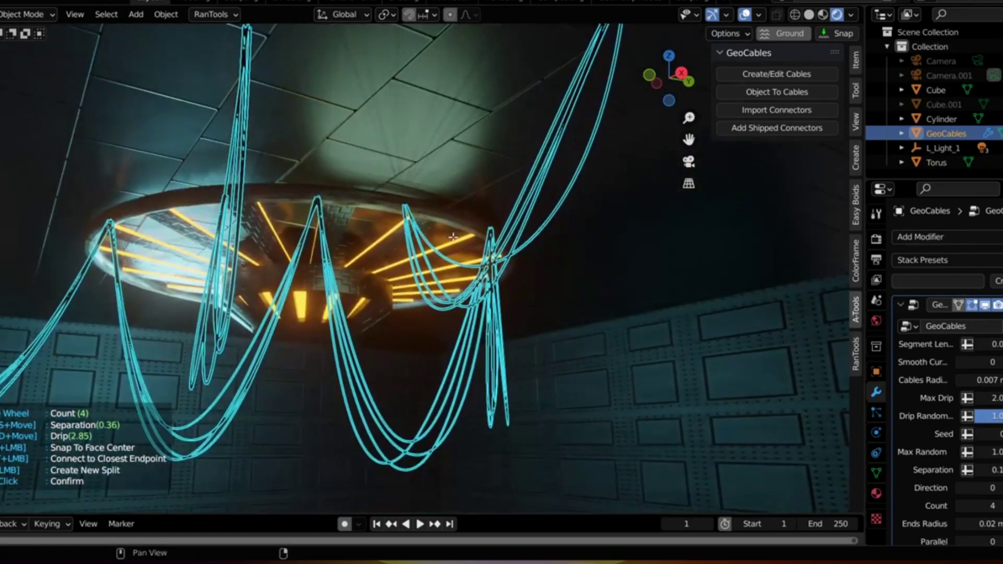
{"action": "scroll", "coordinate": [453, 237], "scroll_direction": "up", "scroll_amount": 5}
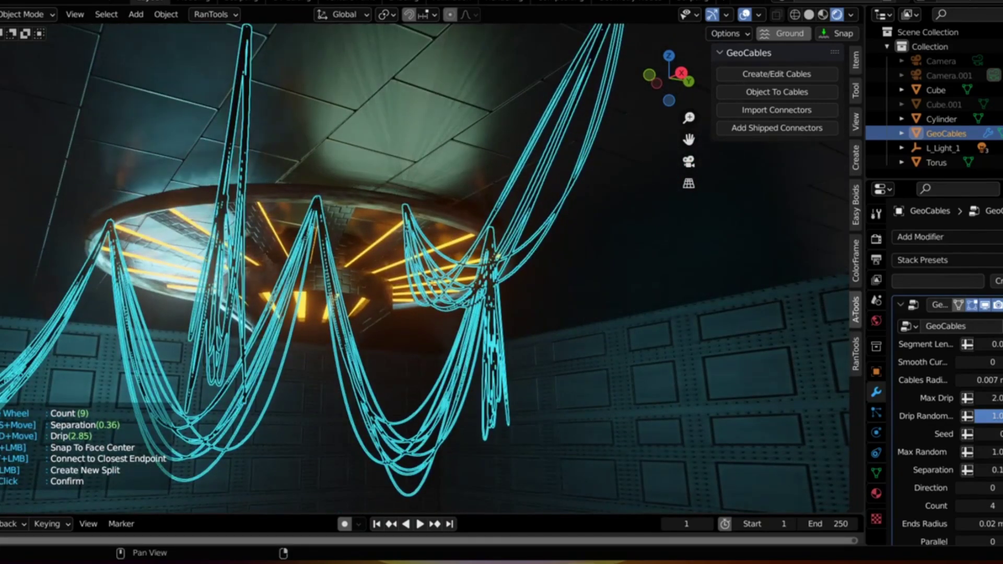
{"action": "left_click", "coordinate": [434, 288]}
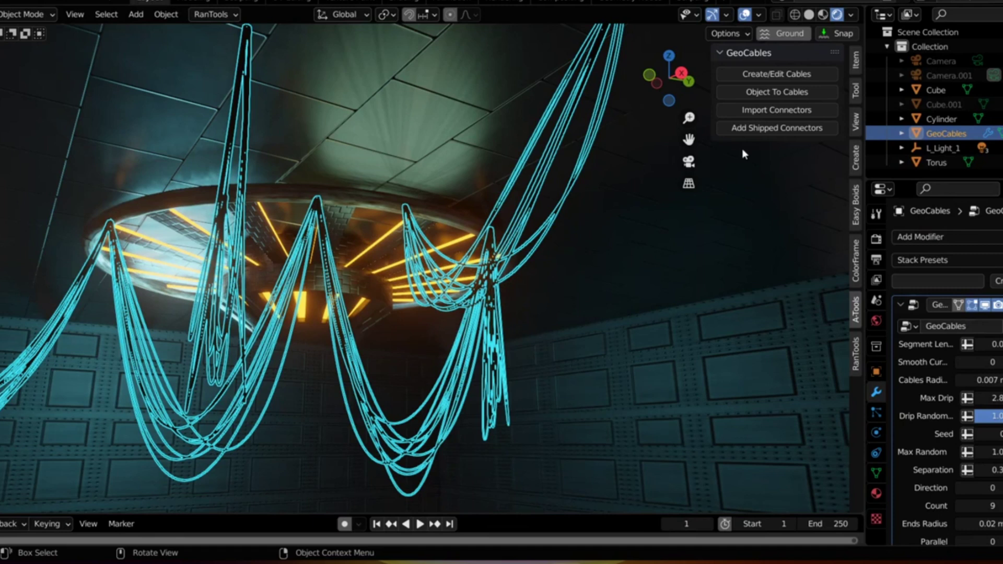
- Add shipped connectors, set the cable radius to 0.01 m, and re-randomise the cable shapes
{"action": "left_click", "coordinate": [761, 132]}
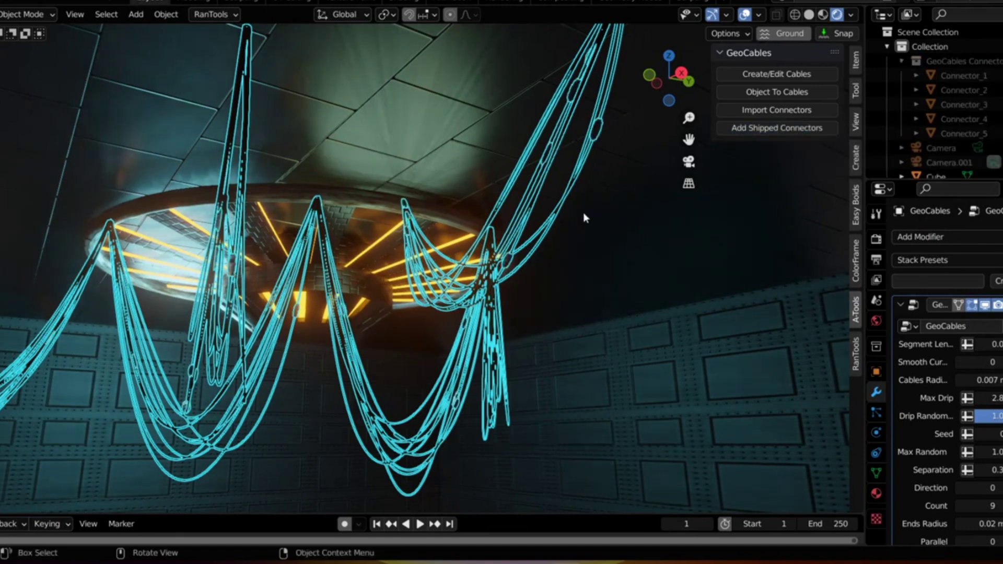
{"action": "scroll", "coordinate": [967, 439], "scroll_direction": "down", "scroll_amount": 8}
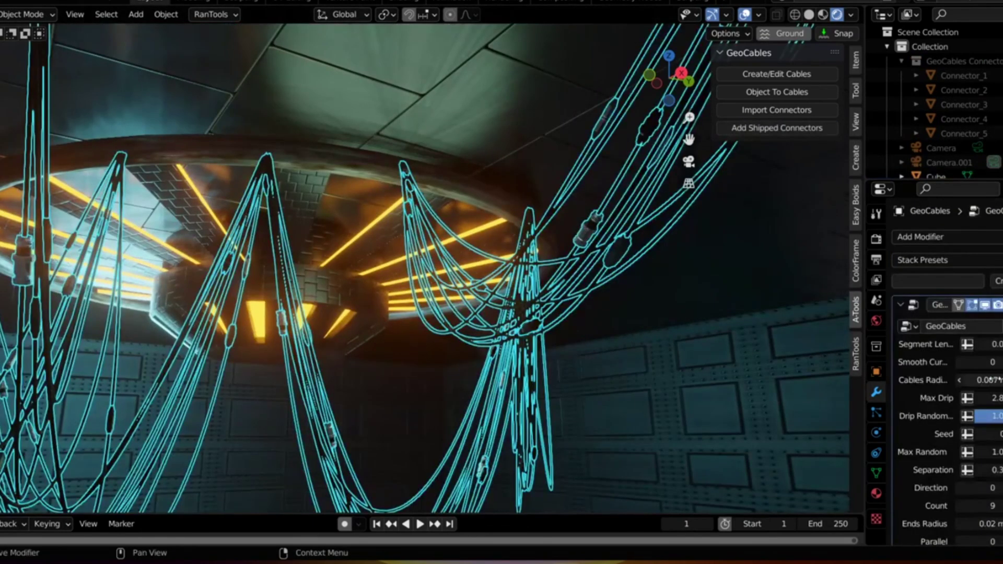
{"action": "left_click", "coordinate": [996, 380]}
{"action": "type", "text": "0.0"}
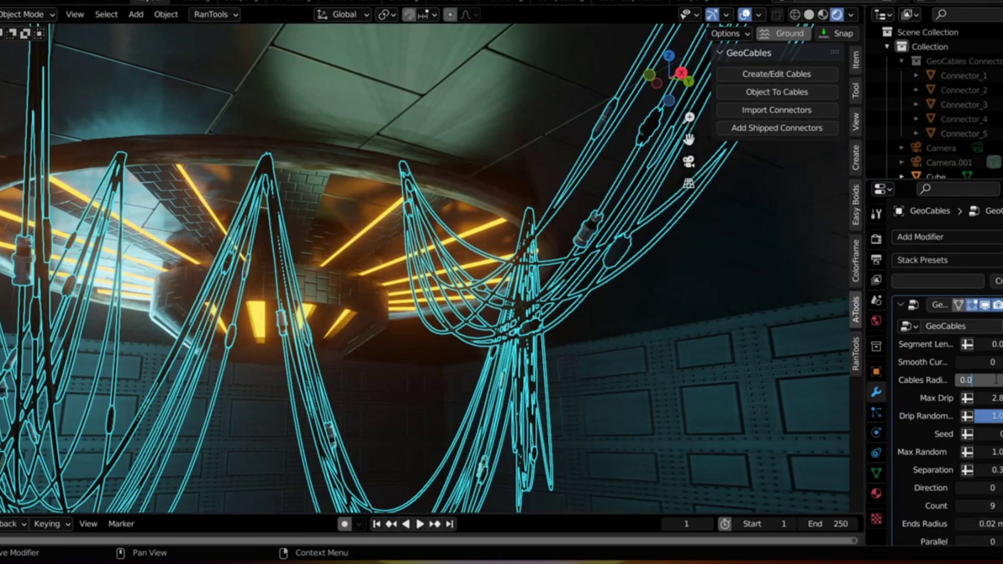
{"action": "type", "text": "1"}
{"action": "key", "text": "Return"}
{"action": "scroll", "coordinate": [997, 381], "scroll_direction": "down", "scroll_amount": 2}
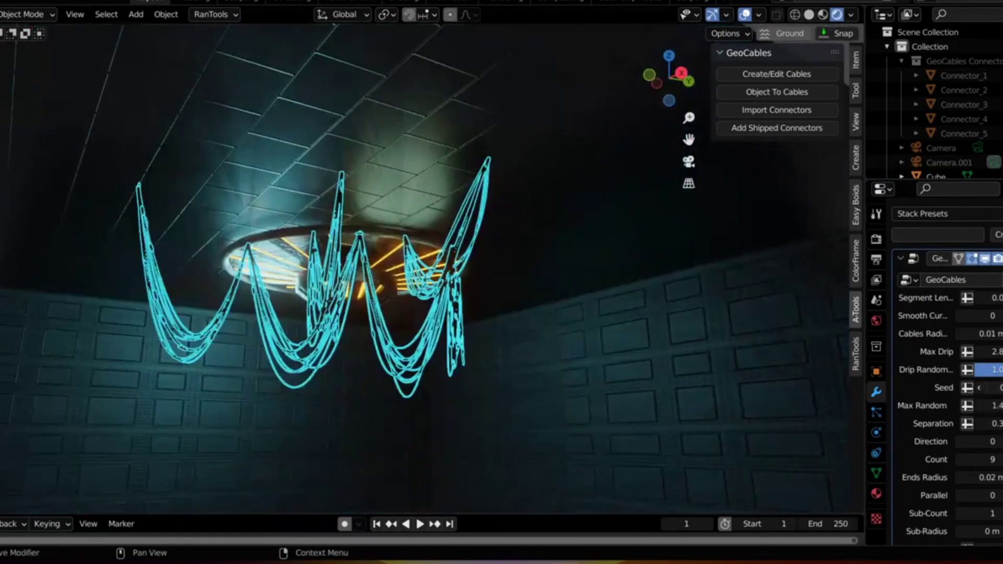
{"action": "left_click_drag", "start_coordinate": [991, 424], "coordinate": [977, 424]}
- Assign Fabric Camo 003 as the cable material and return to the cable modifier settings
{"action": "scroll", "coordinate": [977, 460], "scroll_direction": "down", "scroll_amount": 2}
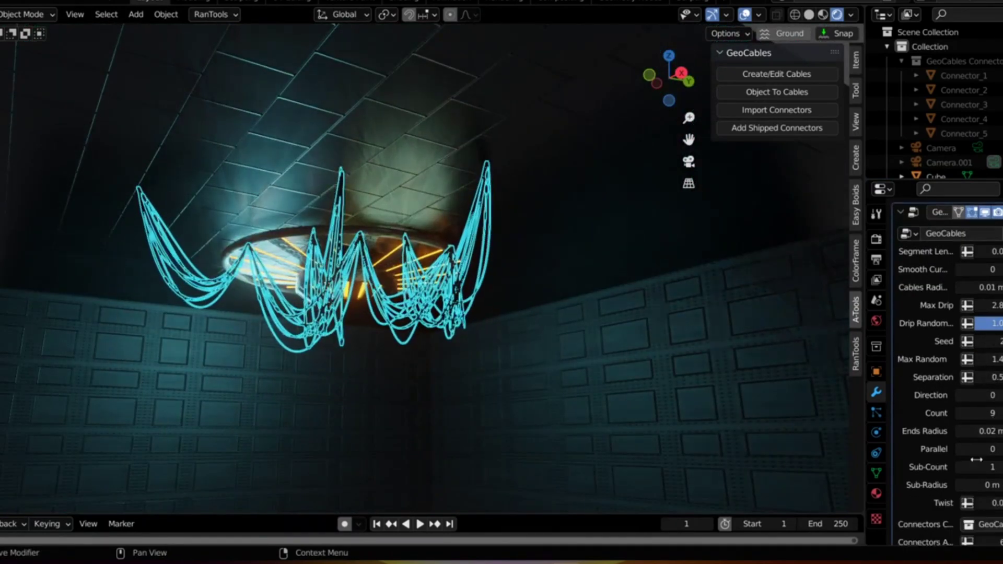
{"action": "scroll", "coordinate": [962, 454], "scroll_direction": "down", "scroll_amount": 7}
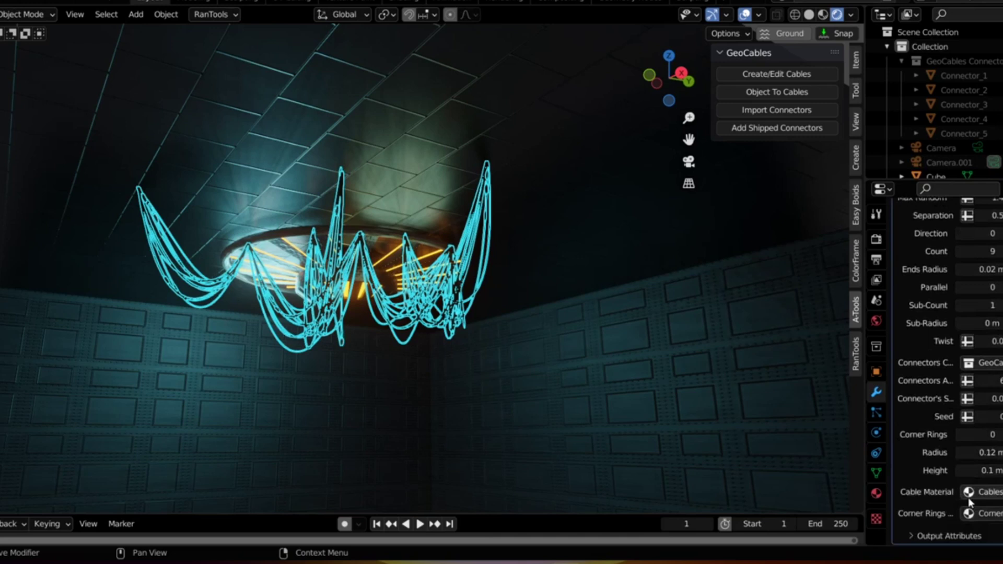
{"action": "left_click", "coordinate": [969, 493]}
{"action": "scroll", "coordinate": [946, 418], "scroll_direction": "down", "scroll_amount": 5}
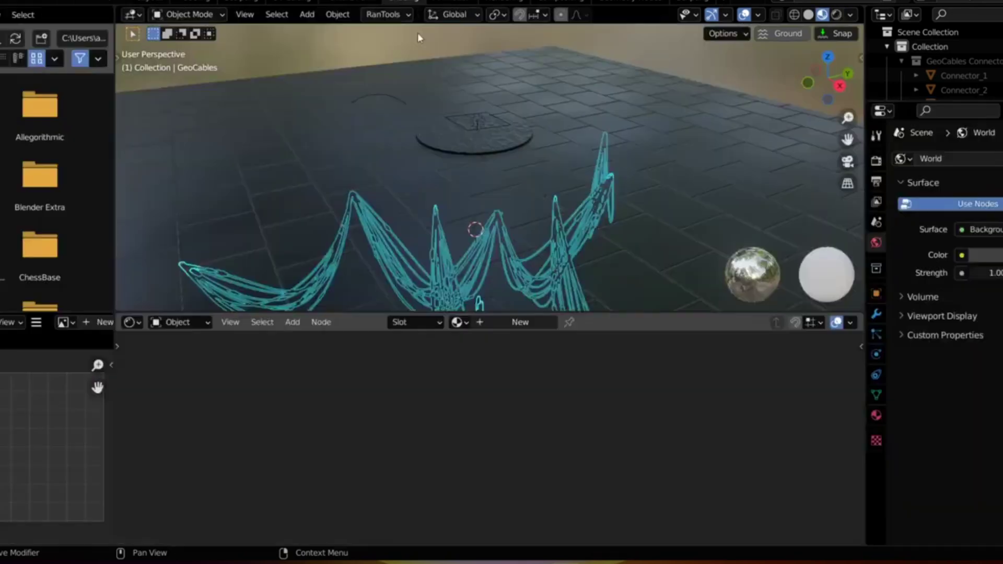
{"action": "left_click", "coordinate": [458, 322]}
{"action": "left_click", "coordinate": [530, 470]}
{"action": "middle_click_drag", "start_coordinate": [406, 433], "coordinate": [497, 399]}
{"action": "left_click", "coordinate": [877, 314]}
{"action": "scroll", "coordinate": [983, 471], "scroll_direction": "down", "scroll_amount": 3}
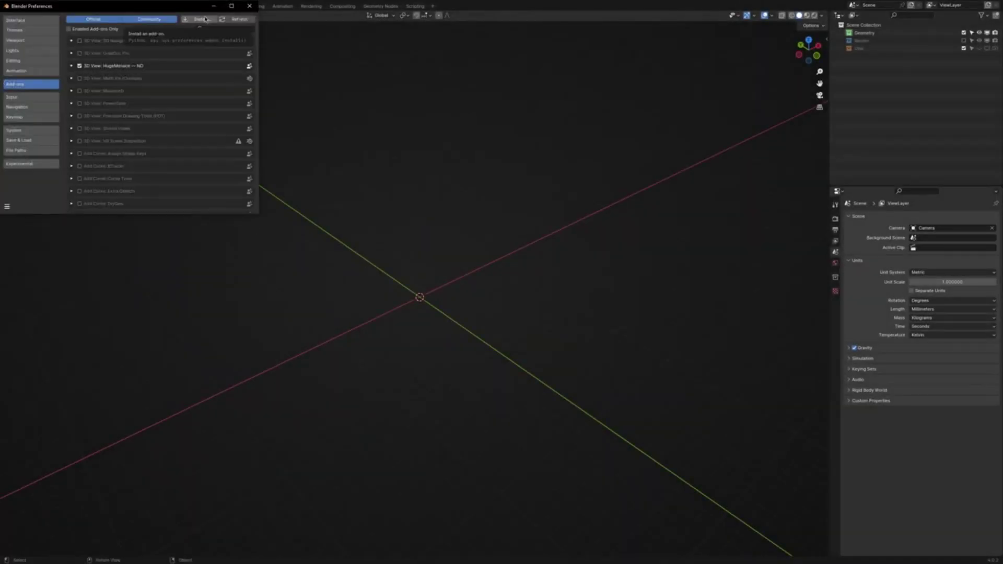
- Review the ND add-on's details and its keyboard shortcuts in Preferences
{"action": "type", "text": "ui"}
{"action": "left_click", "coordinate": [72, 40]}
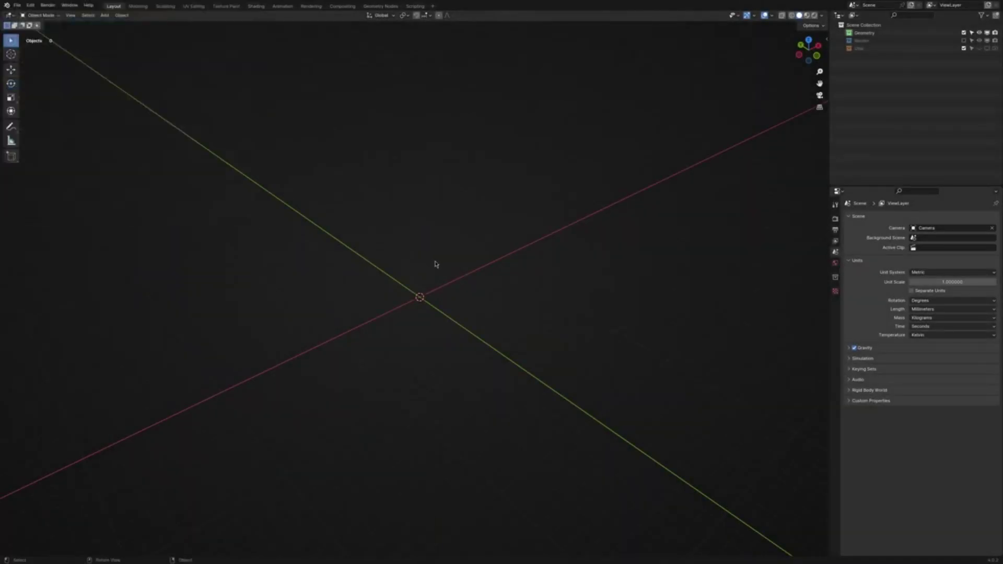
{"action": "key", "text": "shift+2"}
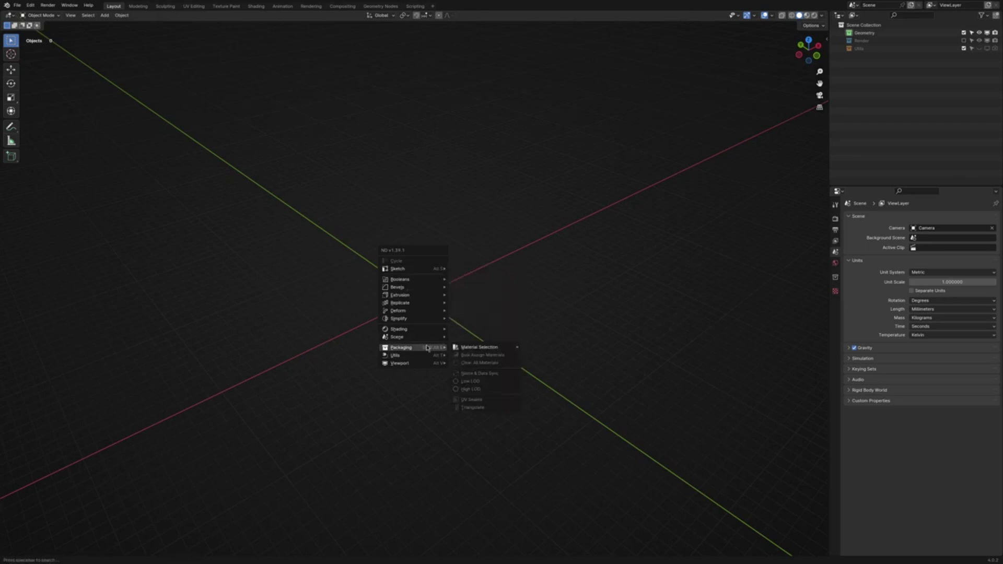
{"action": "key", "text": "alt+s"}
{"action": "left_click", "coordinate": [31, 6]}
{"action": "left_click", "coordinate": [42, 99]}
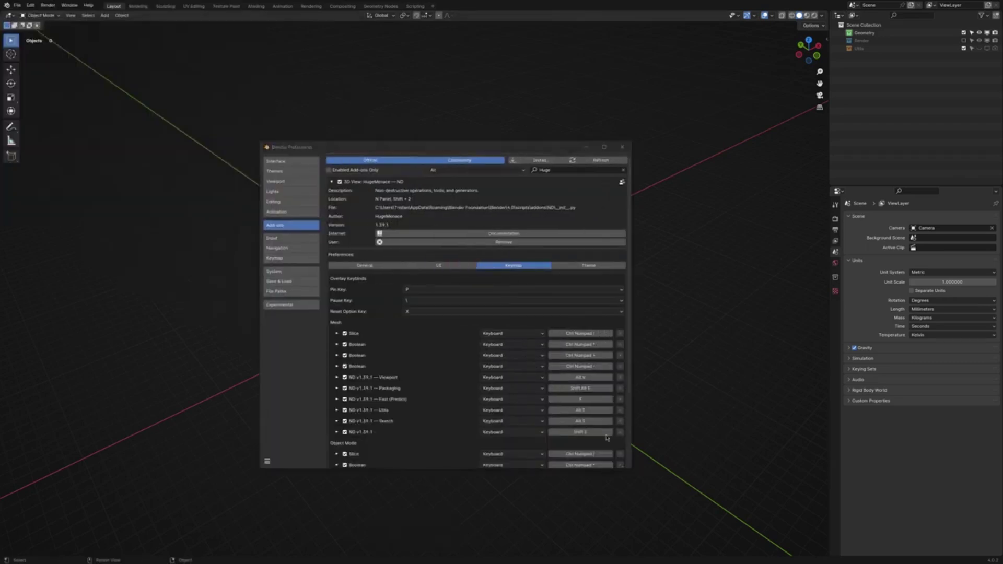
{"action": "scroll", "coordinate": [607, 438], "scroll_direction": "down", "scroll_amount": 4}
{"action": "left_click", "coordinate": [622, 147]}
- Expand the ND sidebar's Useful Links section, then hide the sidebar and bring up the ND quick-add menu
{"action": "key", "text": "n"}
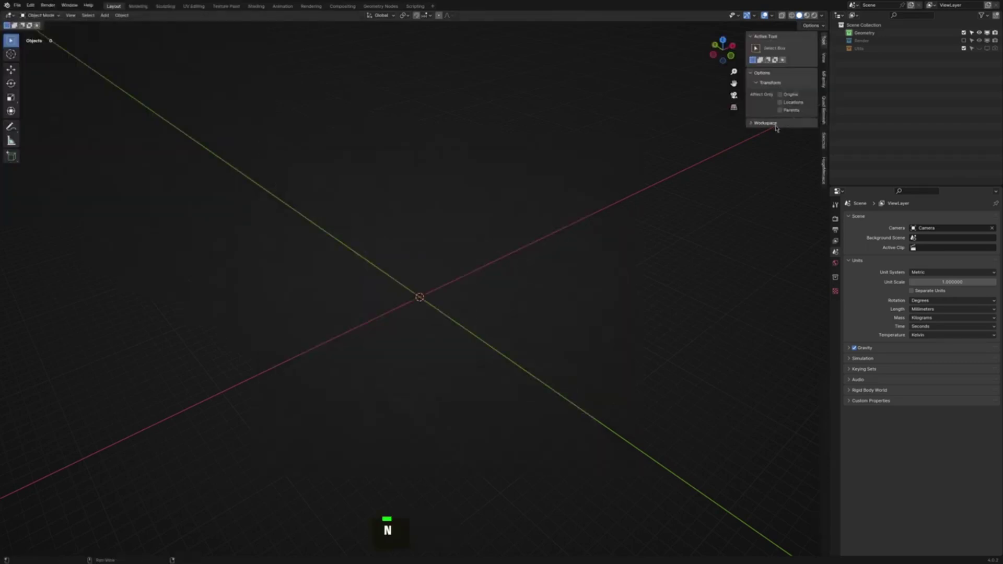
{"action": "left_click", "coordinate": [781, 48]}
{"action": "left_click", "coordinate": [772, 64]}
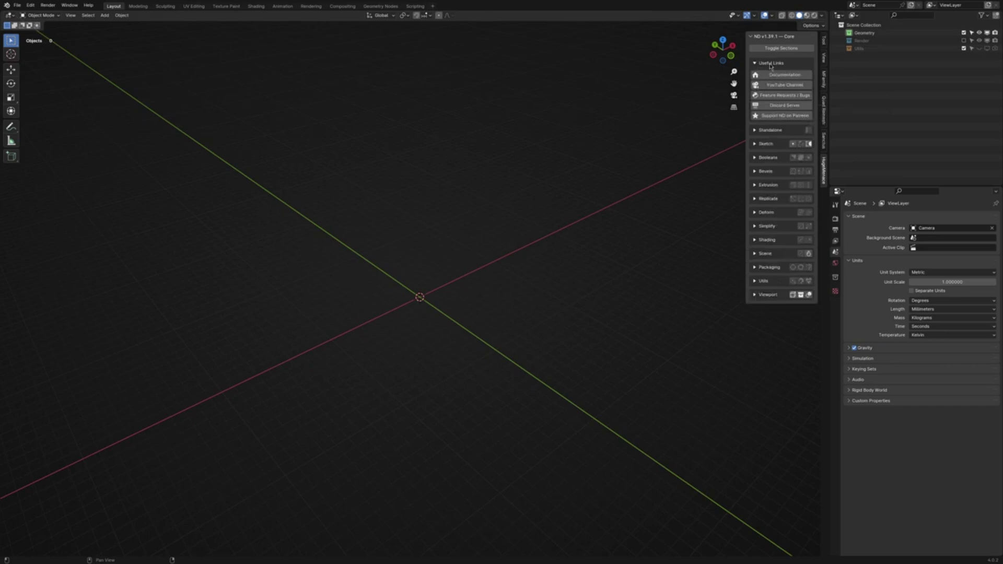
{"action": "key", "text": "n"}
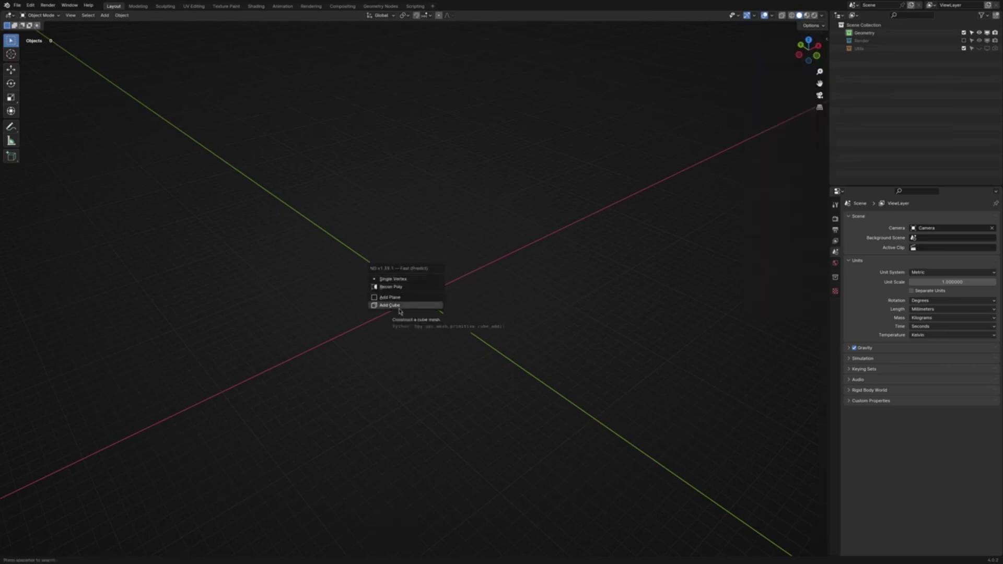
{"action": "key", "text": "shift+2"}
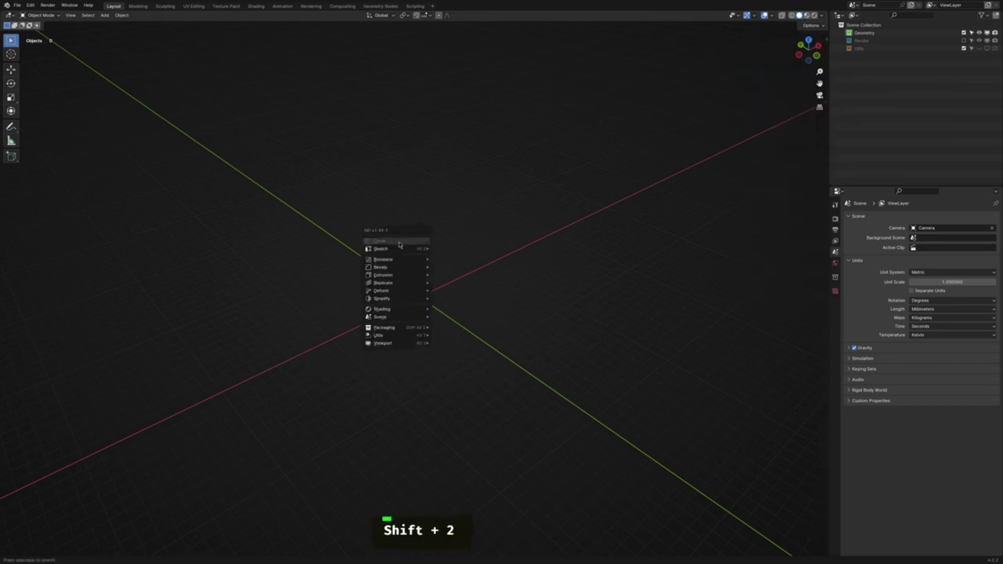
- Add a plane and solidify it to 500 mm thickness with a 5 mm offset
{"action": "key", "text": "Return"}
{"action": "key", "text": "0"}
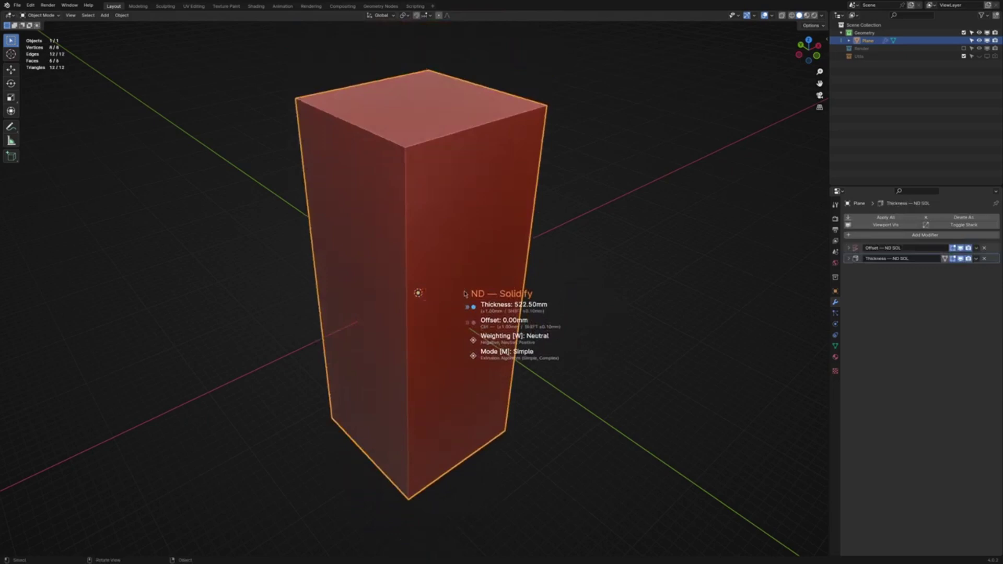
{"action": "key", "text": "p"}
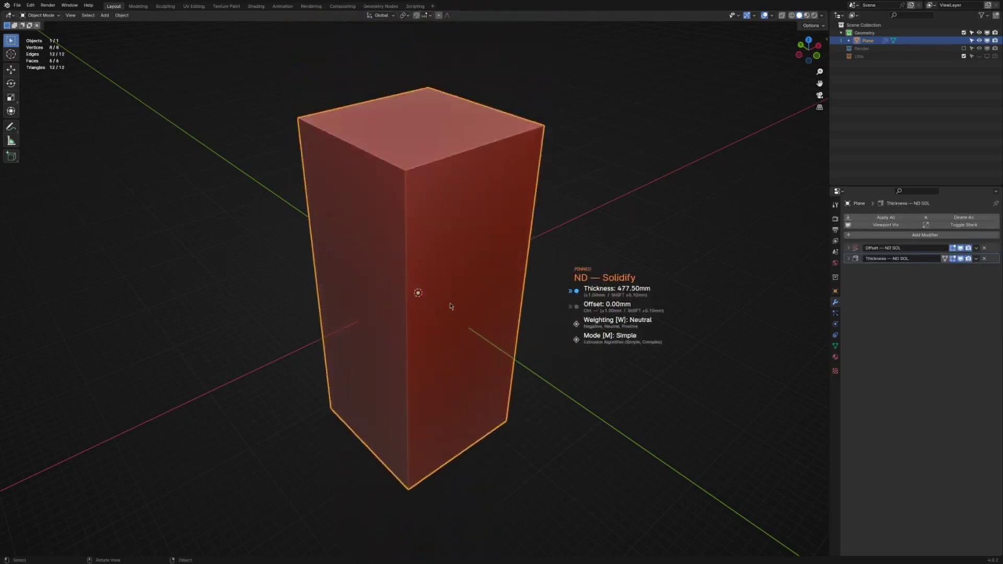
{"action": "type", "text": "500."}
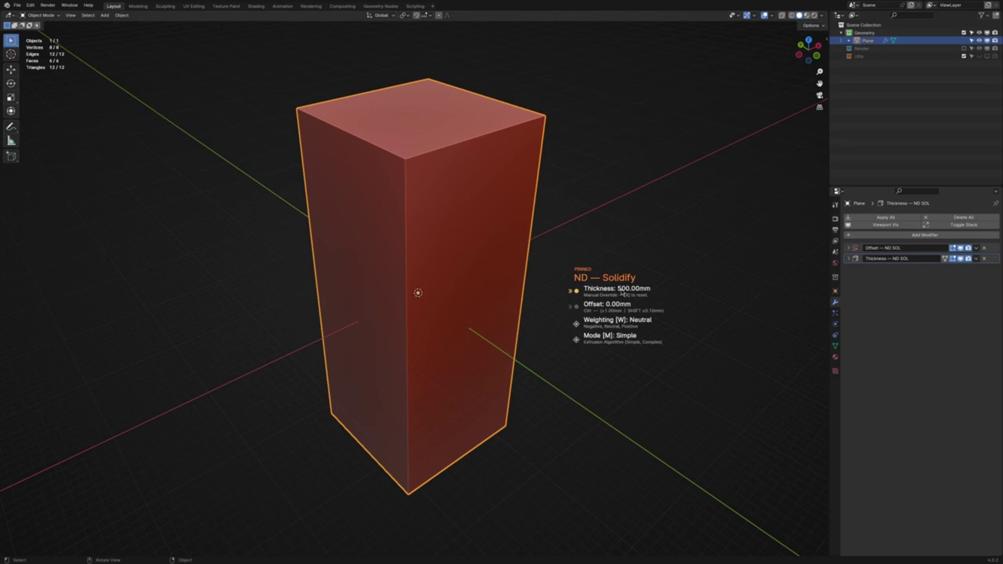
{"action": "type", "text": "0"}
{"action": "scroll", "coordinate": [593, 314], "scroll_direction": "up", "scroll_amount": 5, "text": "ctrl"}
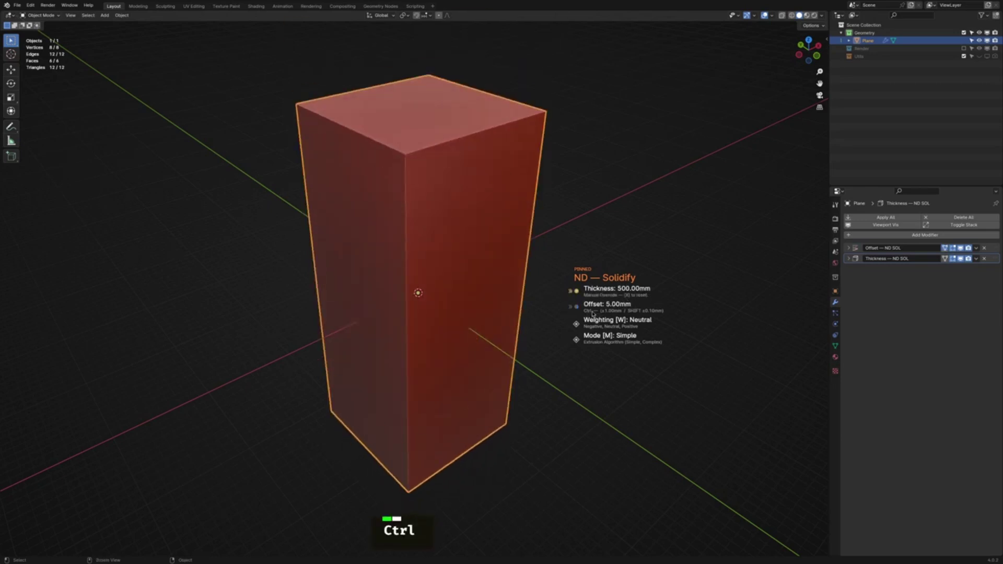
{"action": "left_click", "coordinate": [542, 327]}
{"action": "scroll", "coordinate": [522, 303], "scroll_direction": "down", "scroll_amount": 2}
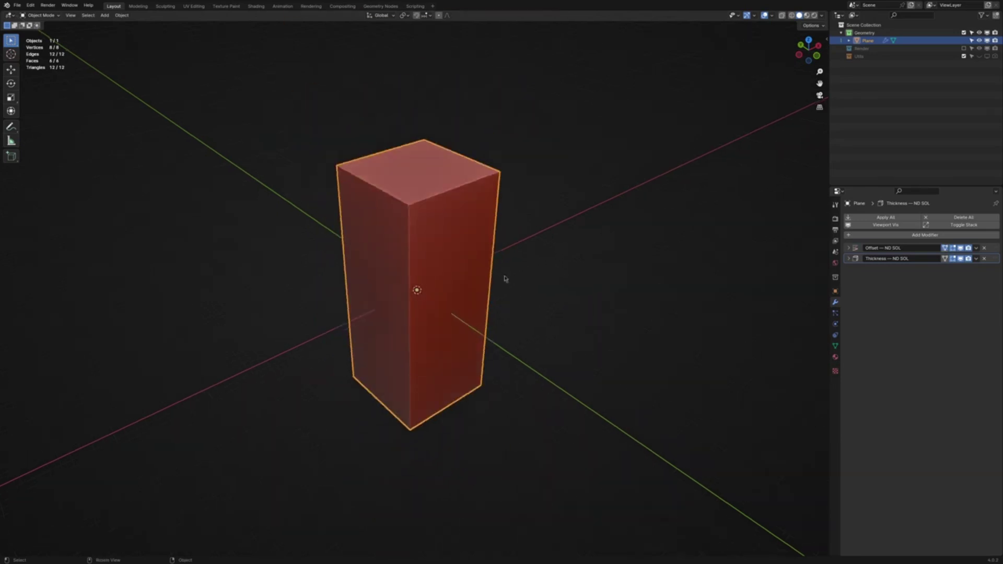
- Reopen and cancel the solidify adjustment, then select the box and open the ND Fast menu
{"action": "key", "text": "shift+r"}
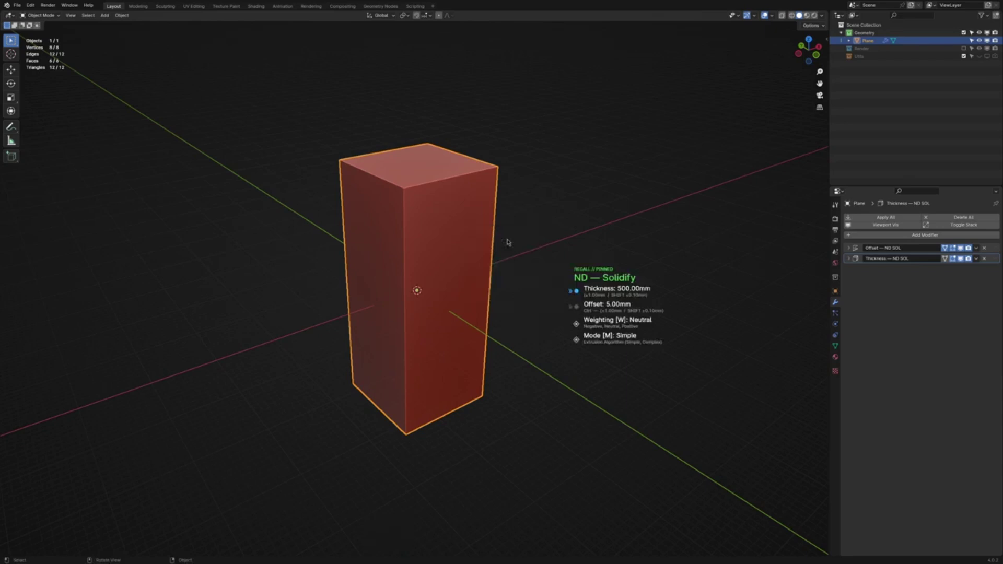
{"action": "scroll", "coordinate": [585, 277], "scroll_direction": "down", "scroll_amount": 5}
{"action": "key", "text": "f"}
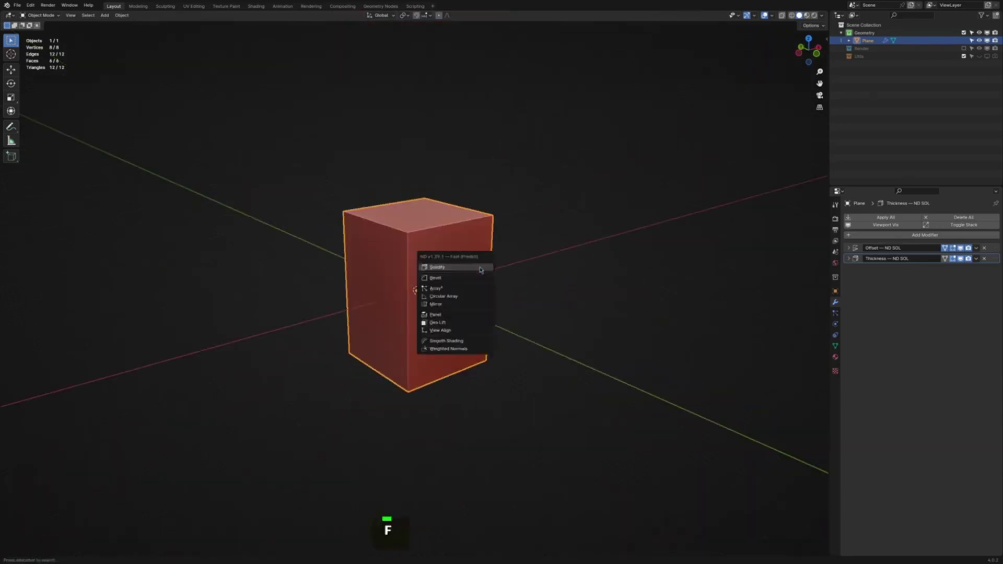
{"action": "scroll", "coordinate": [575, 282], "scroll_direction": "up", "scroll_amount": 2}
{"action": "key", "text": "Escape"}
{"action": "left_click", "coordinate": [438, 267]}
{"action": "key", "text": "f"}
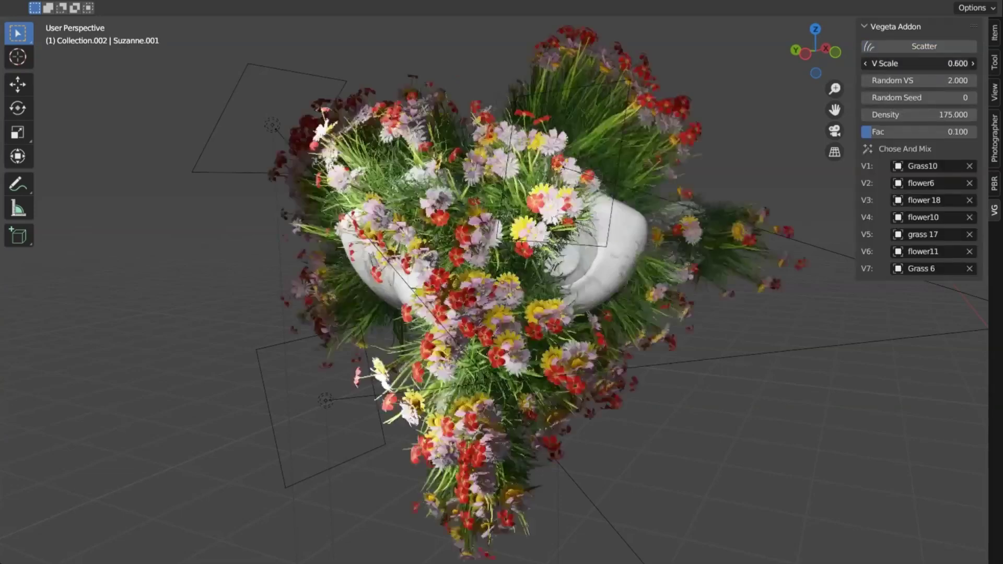
- Shrink and thin the scattered plants, raise the mix factor, and use flower6 in the second slot
{"action": "left_click_drag", "start_coordinate": [920, 64], "coordinate": [930, 132]}
{"action": "left_click_drag", "start_coordinate": [920, 63], "coordinate": [933, 81]}
{"action": "left_click_drag", "start_coordinate": [920, 115], "coordinate": [873, 132]}
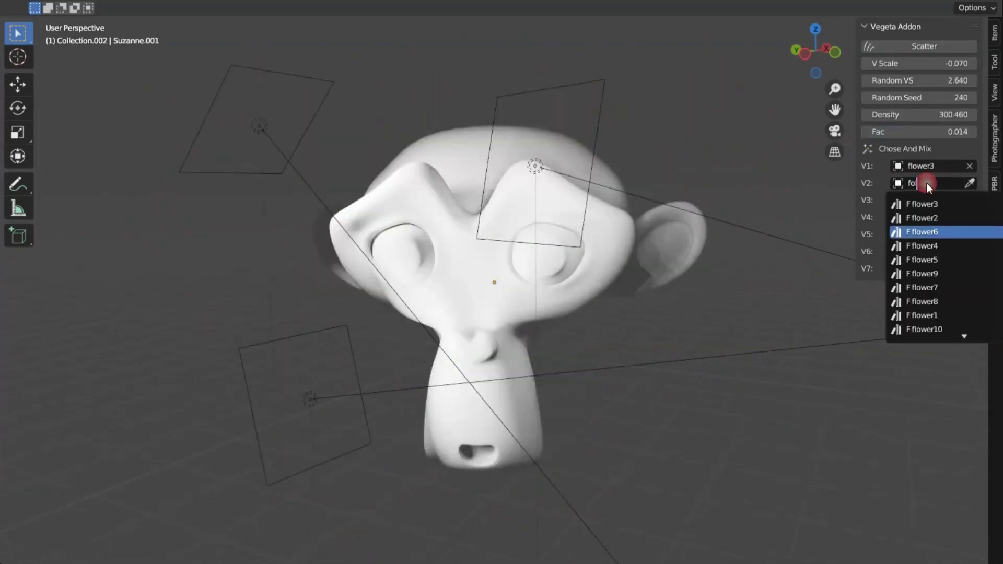
{"action": "left_click", "coordinate": [923, 231]}
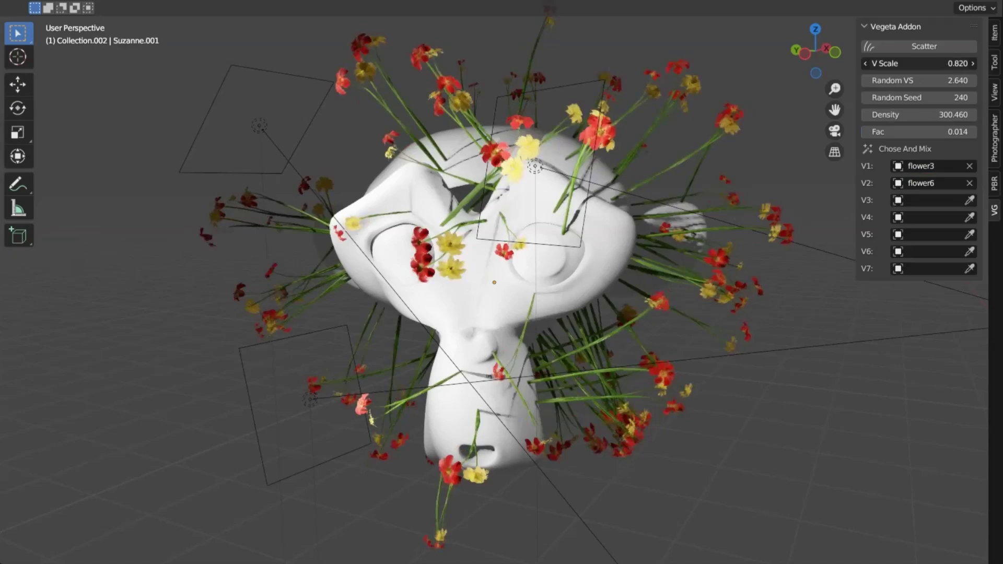
{"action": "left_click_drag", "start_coordinate": [919, 63], "coordinate": [912, 64]}
{"action": "left_click_drag", "start_coordinate": [899, 131], "coordinate": [941, 132]}
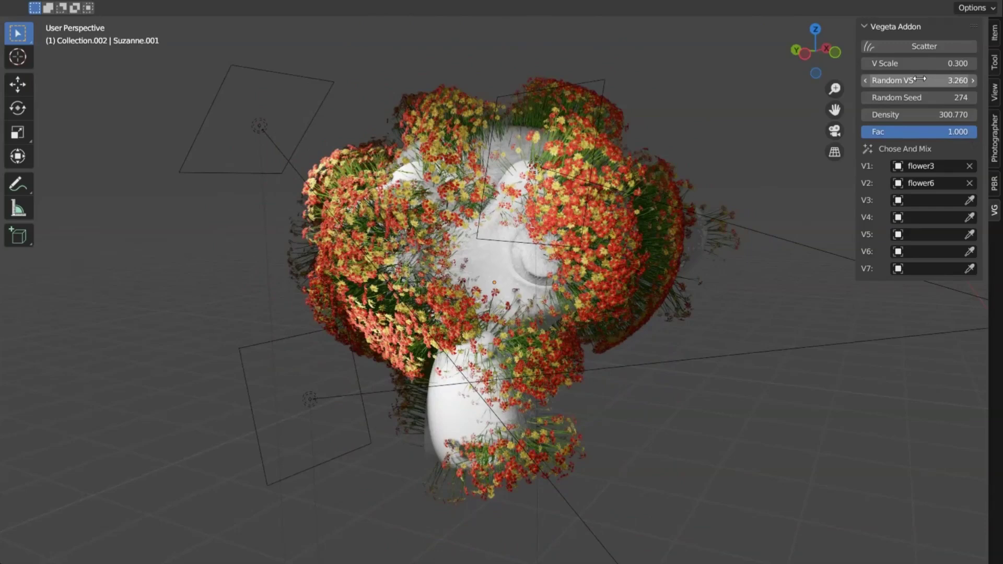
- Set flower8 as the V7 variety, then set flower scale to 0.500 and reshuffle the seed
{"action": "left_click_drag", "start_coordinate": [920, 63], "coordinate": [941, 63]}
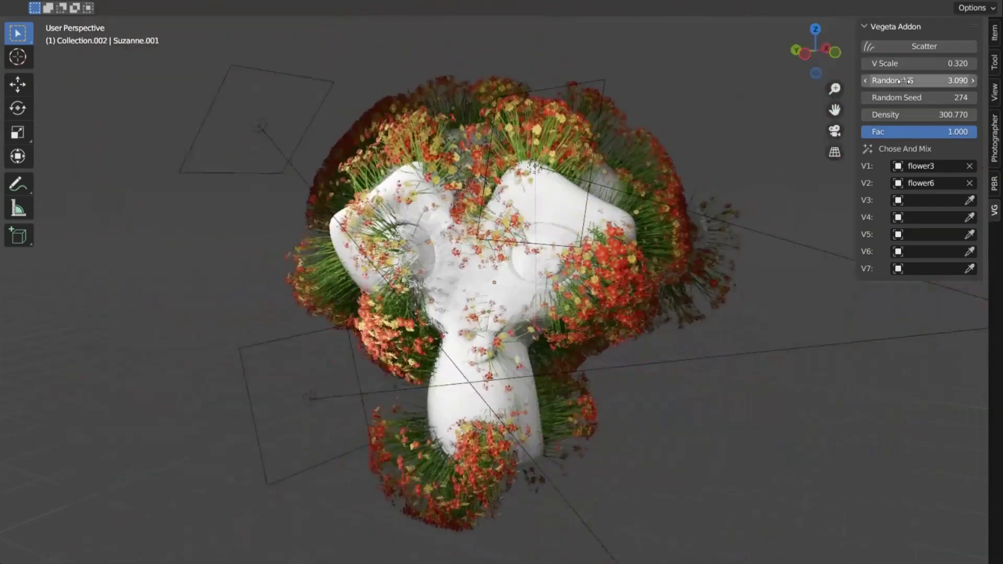
{"action": "left_click", "coordinate": [930, 166]}
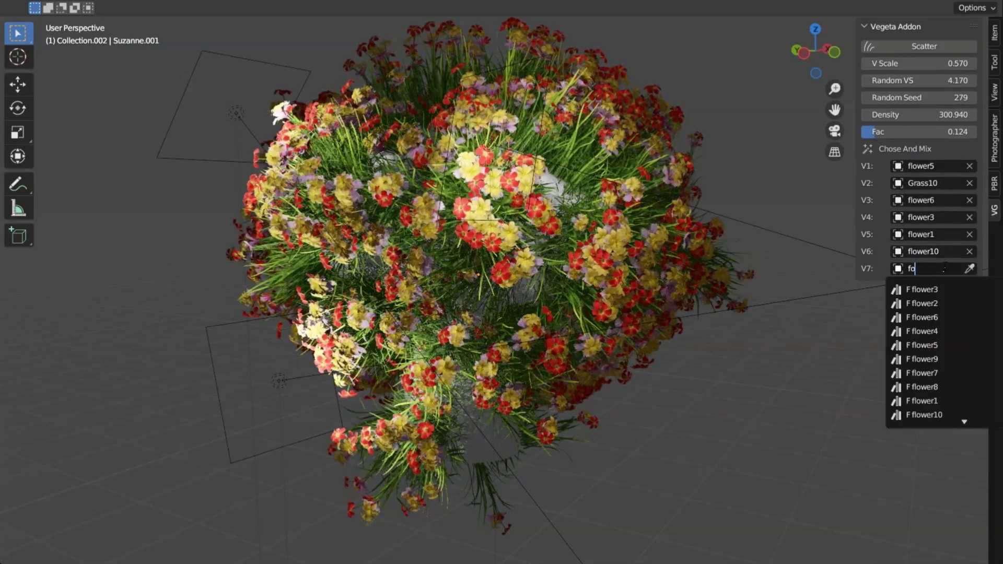
{"action": "left_click", "coordinate": [939, 388]}
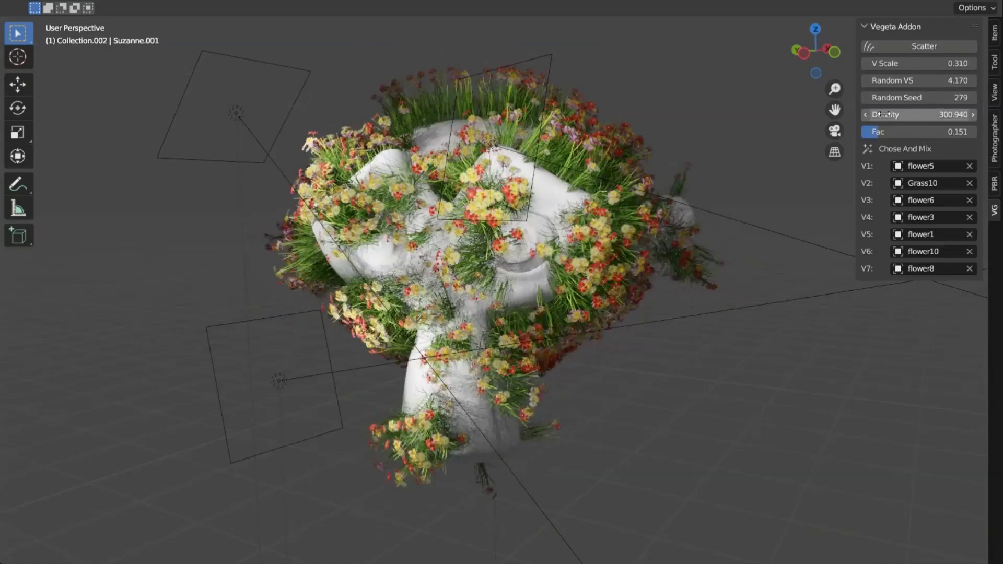
{"action": "left_click_drag", "start_coordinate": [920, 63], "coordinate": [941, 63]}
{"action": "mouse_move", "coordinate": [919, 97]}
{"action": "left_mouse_down"}
{"action": "mouse_move", "coordinate": [951, 97]}
{"action": "mouse_move", "coordinate": [931, 97]}
{"action": "left_mouse_up"}
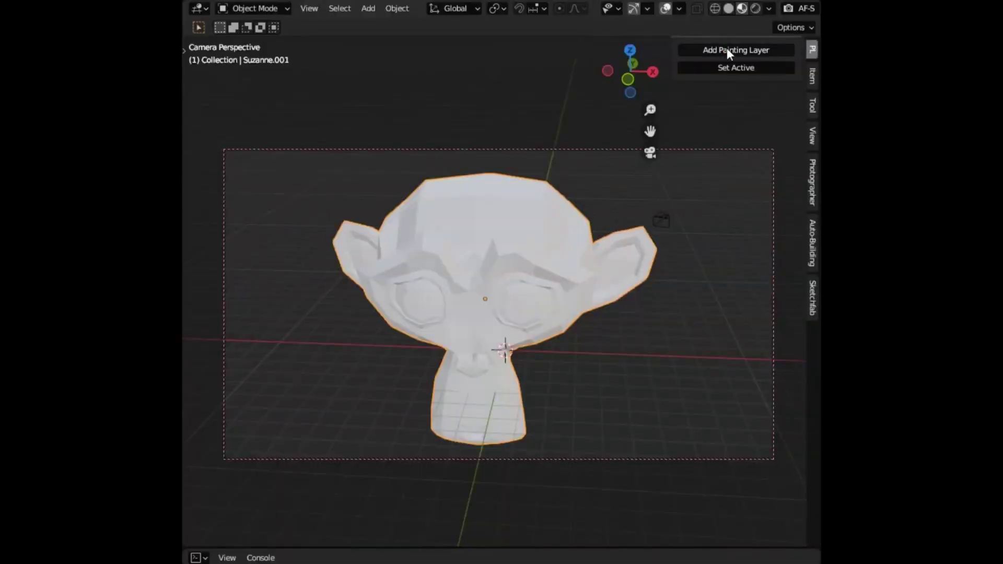
- Add a painting layer to Suzanne through Camera.008 and recolour its strokes from green to light blue
{"action": "left_click", "coordinate": [728, 51]}
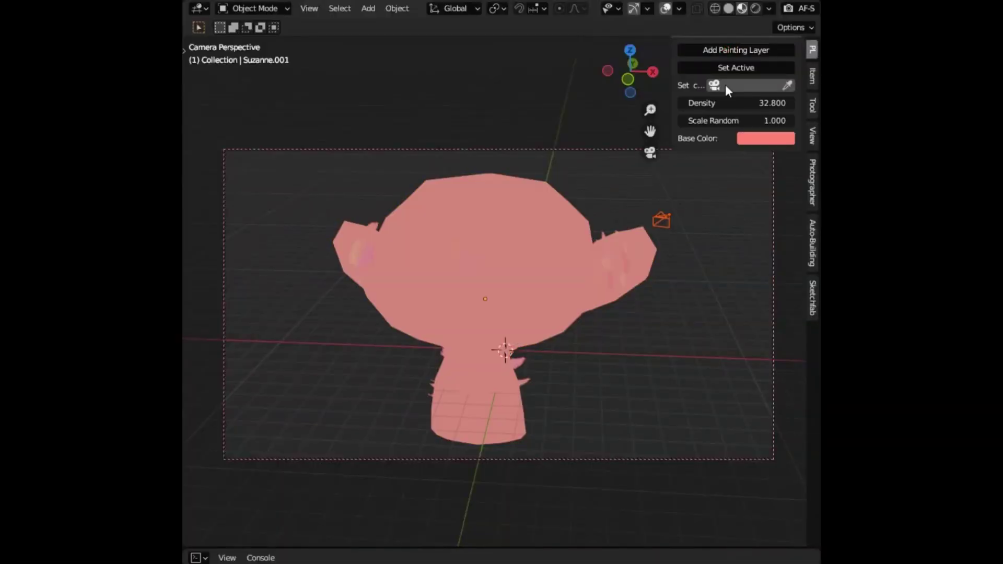
{"action": "left_click", "coordinate": [789, 86]}
{"action": "left_click", "coordinate": [775, 206]}
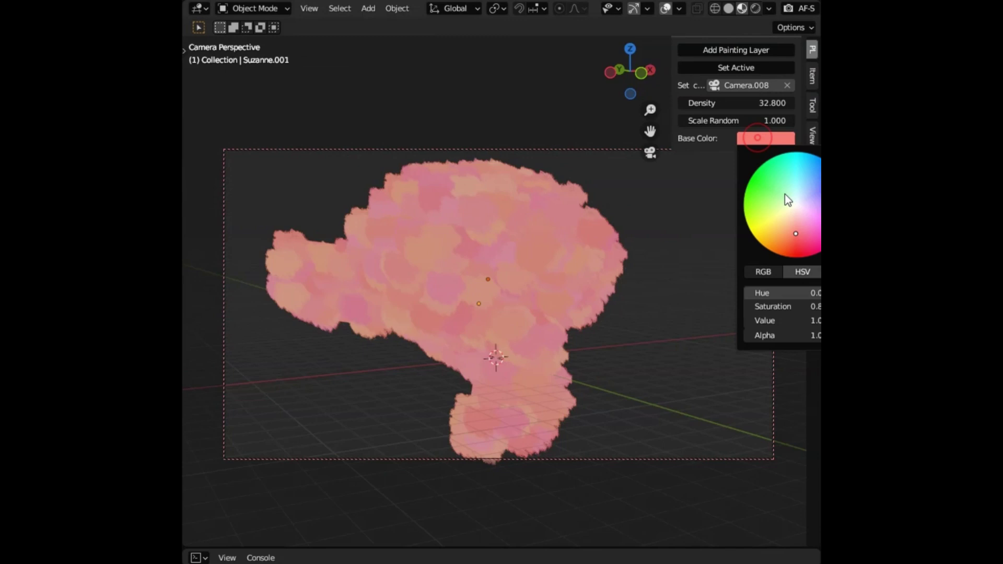
{"action": "left_click_drag", "start_coordinate": [785, 194], "coordinate": [754, 200]}
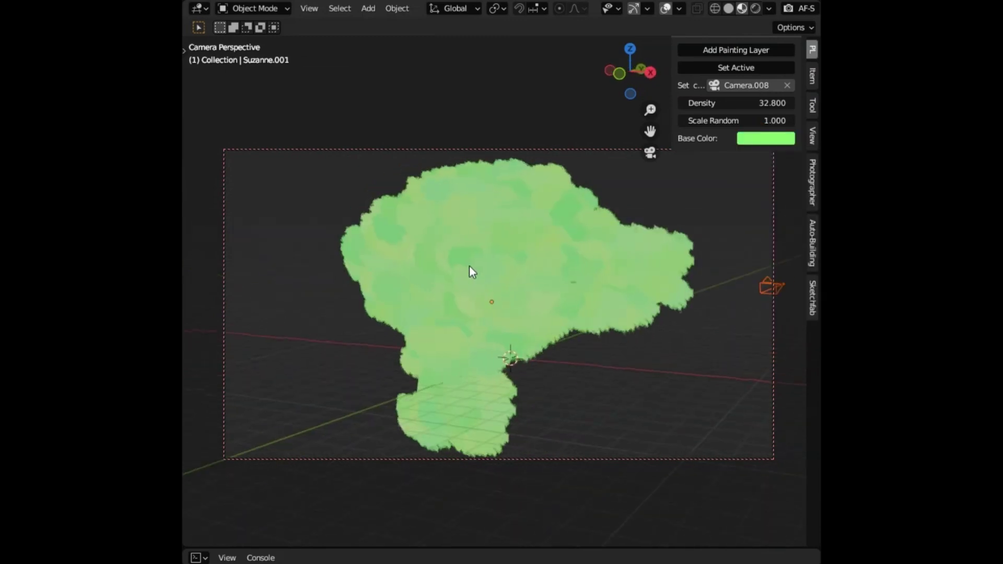
{"action": "mouse_move", "coordinate": [829, 250]}
{"action": "left_mouse_down"}
{"action": "mouse_move", "coordinate": [848, 211]}
{"action": "mouse_move", "coordinate": [839, 175]}
{"action": "mouse_move", "coordinate": [836, 188]}
{"action": "left_mouse_up"}
{"action": "mouse_move", "coordinate": [601, 335]}
{"action": "middle_mouse_down"}
{"action": "mouse_move", "coordinate": [363, 343]}
{"action": "mouse_move", "coordinate": [673, 338]}
{"action": "mouse_move", "coordinate": [563, 321]}
{"action": "middle_mouse_up"}
{"action": "middle_click_drag", "start_coordinate": [478, 336], "coordinate": [546, 333]}
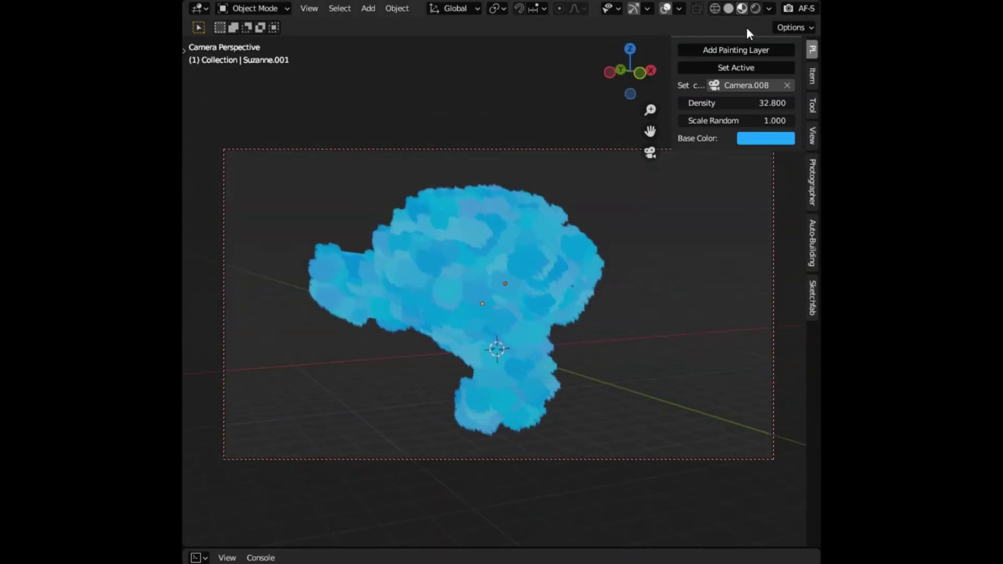
{"action": "middle_click_drag", "start_coordinate": [316, 337], "coordinate": [609, 557]}
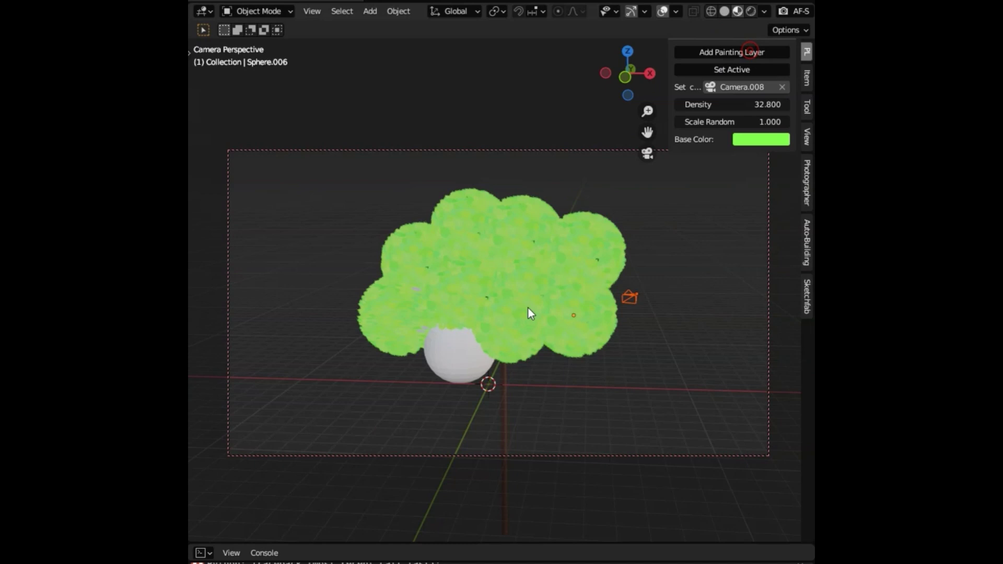
- Make the tree cloud yellow-green, then add a painting layer turning the white Suzanne's strokes green
{"action": "left_click", "coordinate": [760, 141]}
{"action": "left_click", "coordinate": [749, 180]}
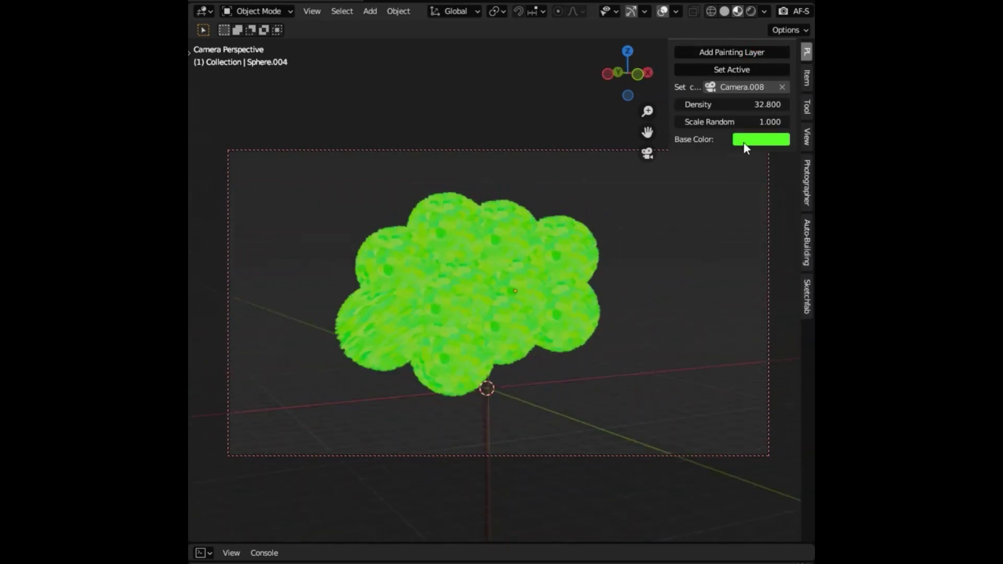
{"action": "left_click", "coordinate": [744, 140]}
{"action": "mouse_move", "coordinate": [752, 199]}
{"action": "left_mouse_down"}
{"action": "mouse_move", "coordinate": [745, 206]}
{"action": "mouse_move", "coordinate": [756, 215]}
{"action": "mouse_move", "coordinate": [741, 207]}
{"action": "left_mouse_up"}
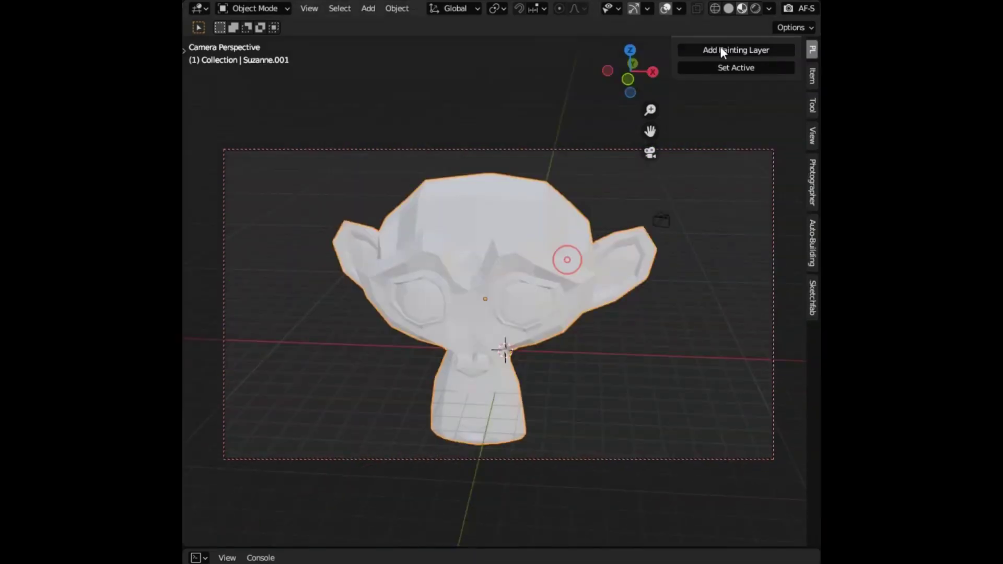
{"action": "left_click", "coordinate": [720, 48]}
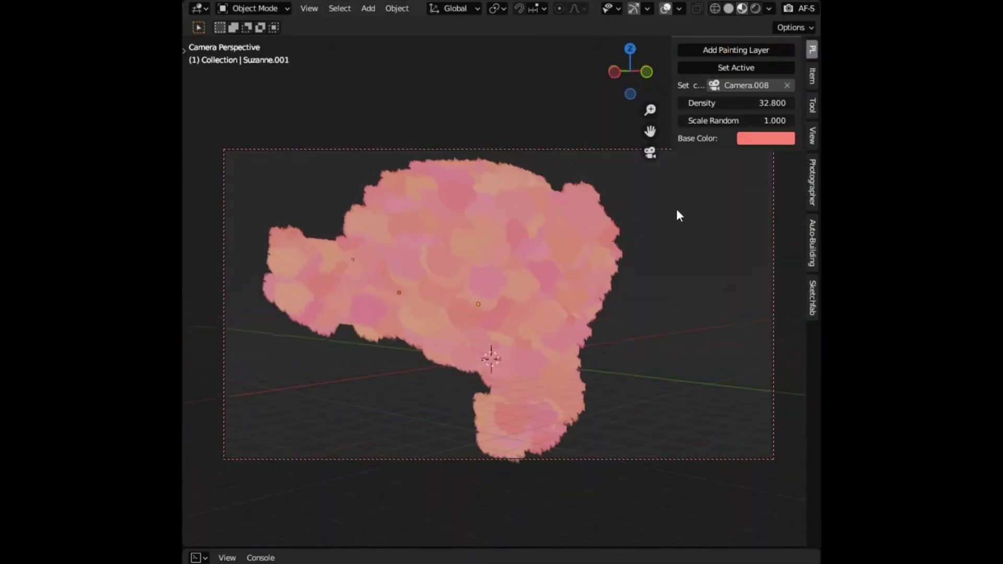
{"action": "mouse_move", "coordinate": [768, 169]}
{"action": "left_mouse_down"}
{"action": "mouse_move", "coordinate": [769, 194]}
{"action": "mouse_move", "coordinate": [820, 242]}
{"action": "mouse_move", "coordinate": [813, 164]}
{"action": "left_mouse_up"}
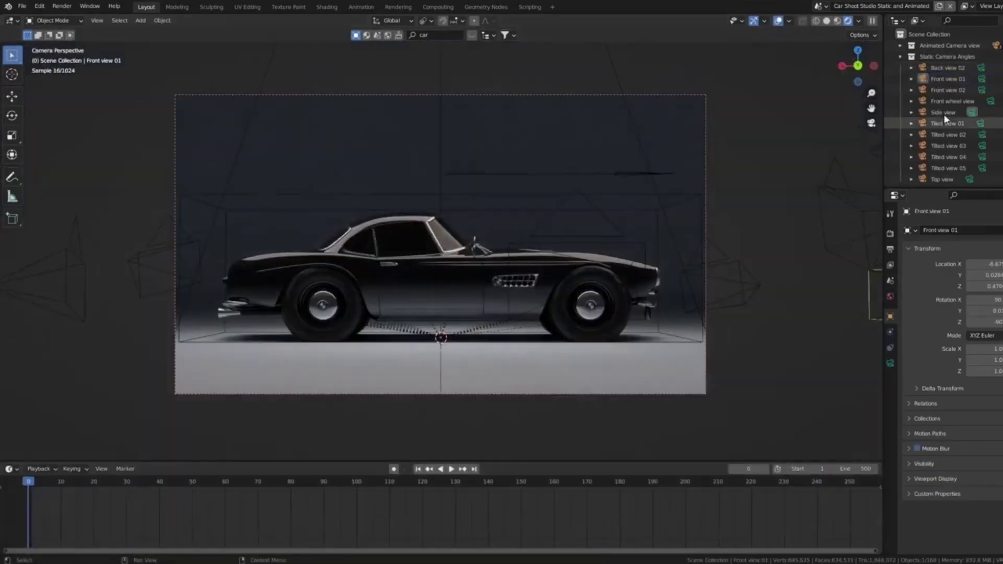
- Cycle the car through preset camera shots to Tilted view 03, then drop an apple asset into the crate
{"action": "left_click", "coordinate": [981, 67]}
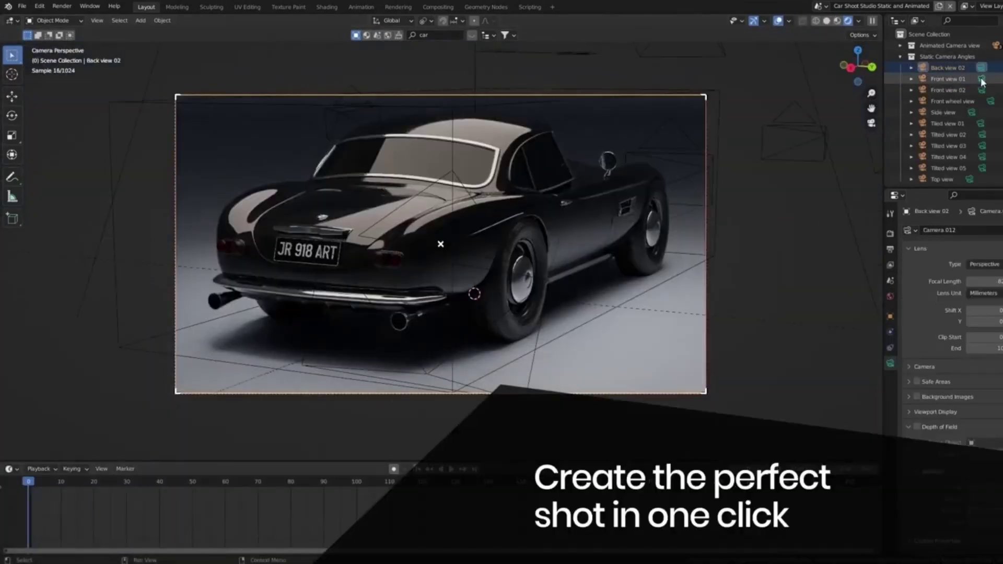
{"action": "left_click", "coordinate": [990, 101]}
{"action": "left_click", "coordinate": [982, 146]}
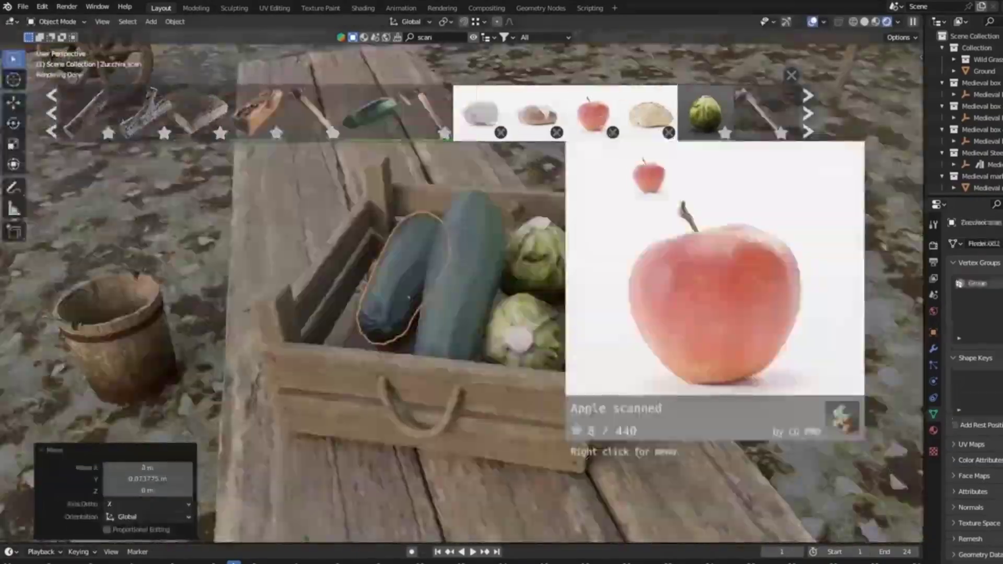
{"action": "left_click_drag", "start_coordinate": [594, 115], "coordinate": [368, 325]}
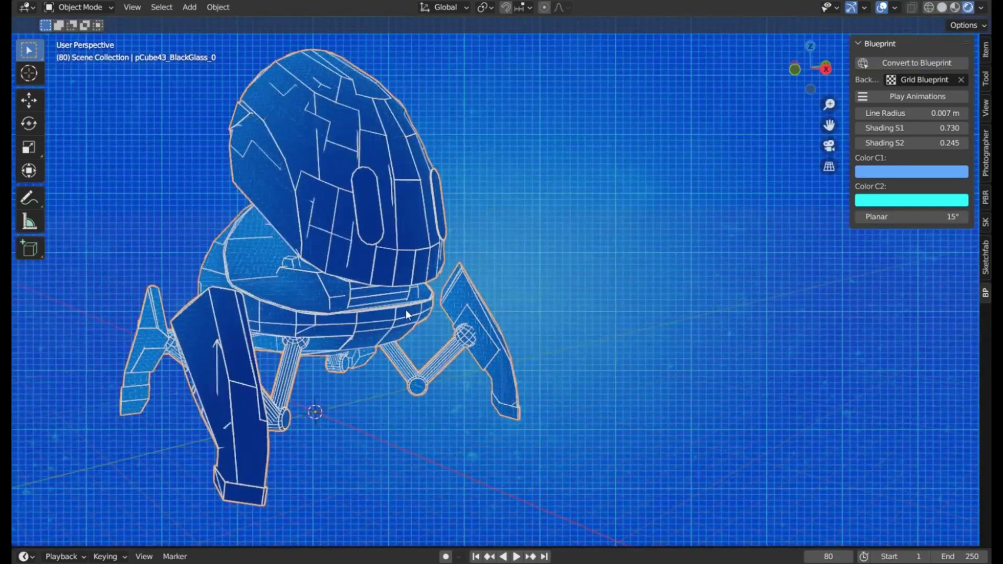
- Raise the robot's Shading S1 to 1.000, add a duplicate robot, and play their walking animation
{"action": "left_click_drag", "start_coordinate": [912, 128], "coordinate": [923, 128]}
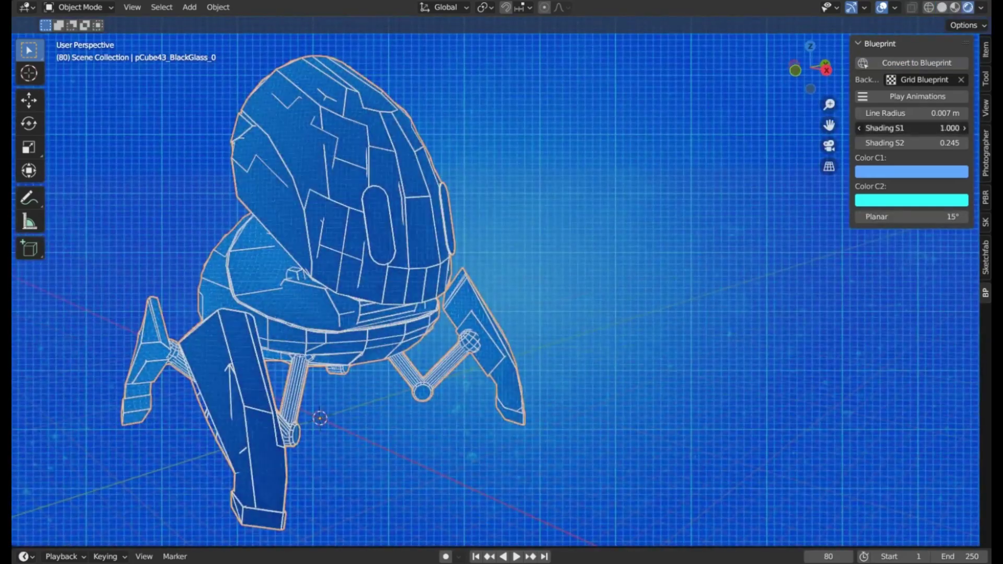
{"action": "key", "text": "shift+d"}
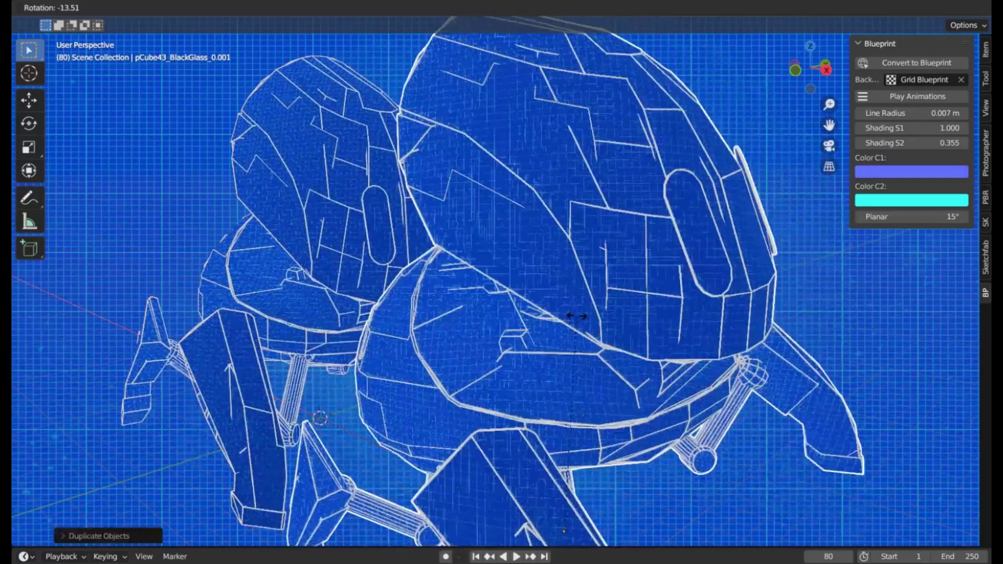
{"action": "left_click", "coordinate": [557, 331]}
{"action": "key", "text": "g"}
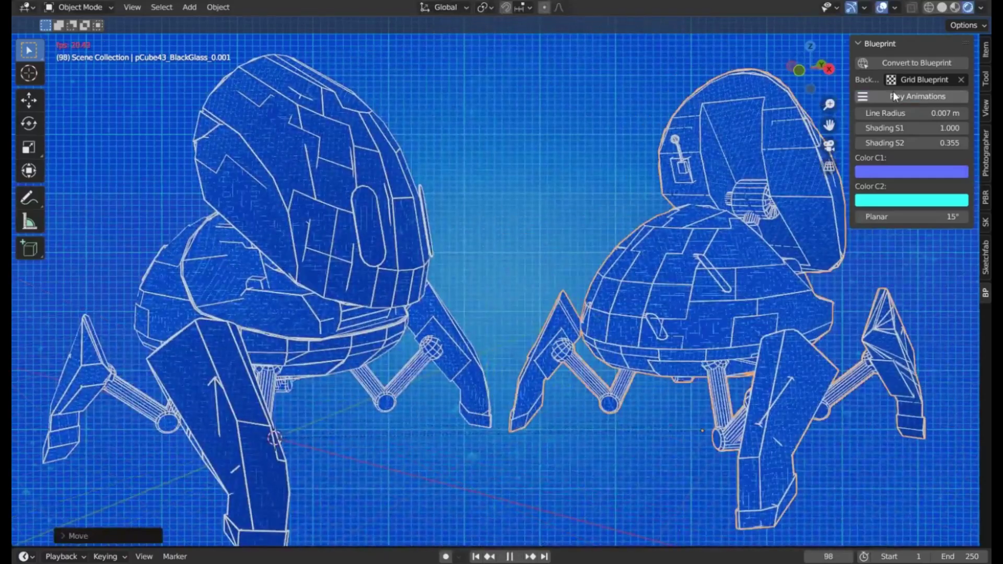
{"action": "left_click", "coordinate": [895, 97]}
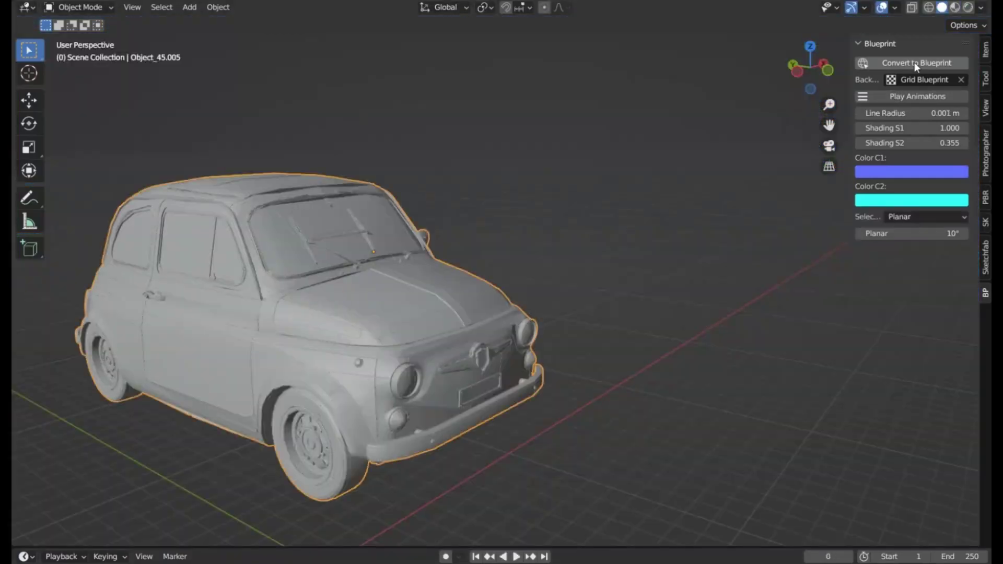
- Convert the grey car to blueprint style and place a duplicate beside it
{"action": "left_click", "coordinate": [915, 62]}
{"action": "key", "text": "shift+d"}
{"action": "left_click", "coordinate": [484, 313]}
{"action": "key", "text": "g"}
{"action": "left_click", "coordinate": [408, 375]}
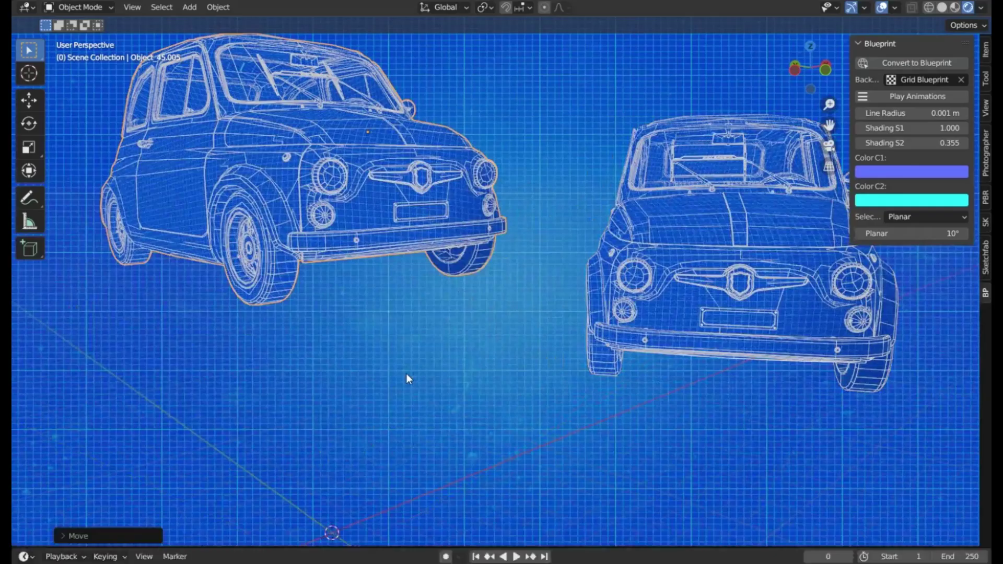
- Add another car copy and rotate the copies around the vertical Z axis
{"action": "key", "text": "shift+d"}
{"action": "key", "text": "r"}
{"action": "key", "text": "z"}
{"action": "left_click", "coordinate": [527, 329]}
{"action": "key", "text": "r"}
{"action": "key", "text": "z"}
{"action": "key", "text": "Return"}
{"action": "left_click", "coordinate": [912, 172]}
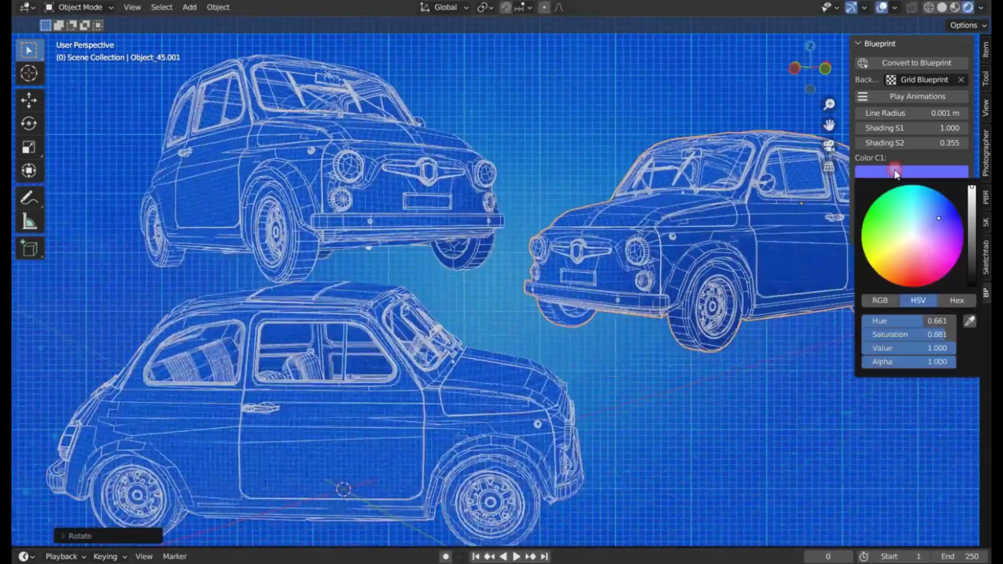
- Set the car blueprint's Color C1 to purple-pink and Color C2 to purple
{"action": "left_click_drag", "start_coordinate": [919, 220], "coordinate": [935, 250]}
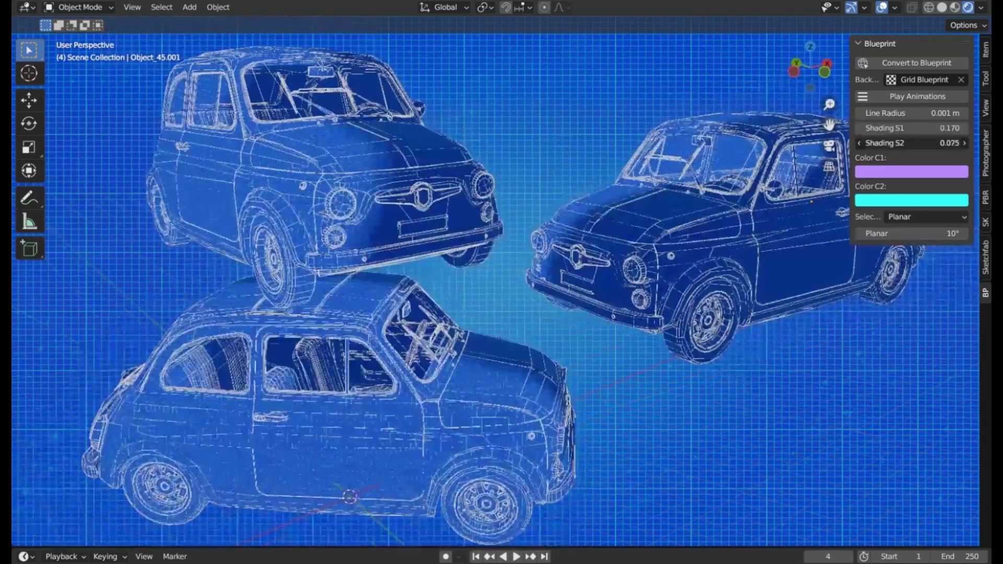
{"action": "left_click", "coordinate": [911, 200]}
{"action": "left_click", "coordinate": [912, 201]}
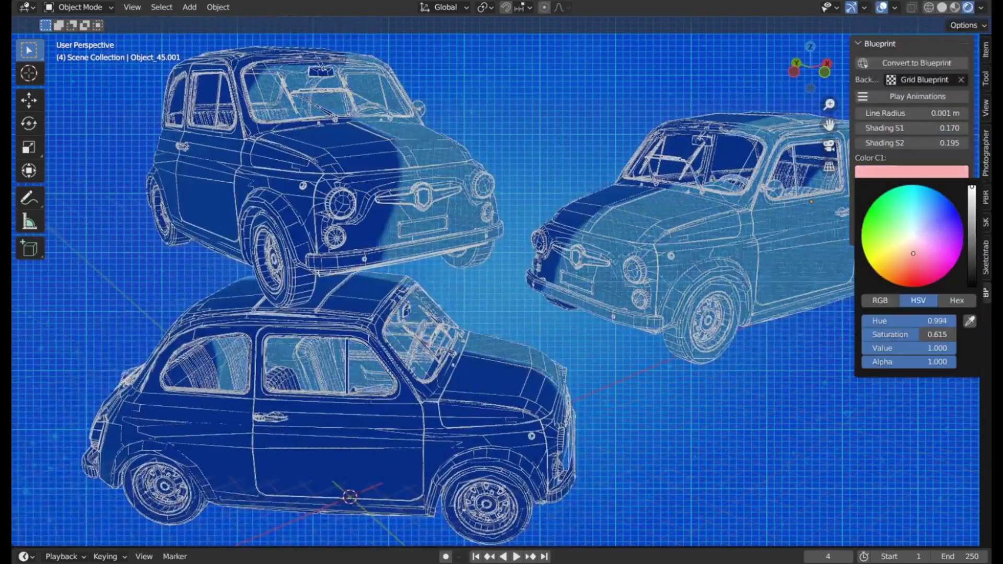
{"action": "left_click", "coordinate": [909, 256]}
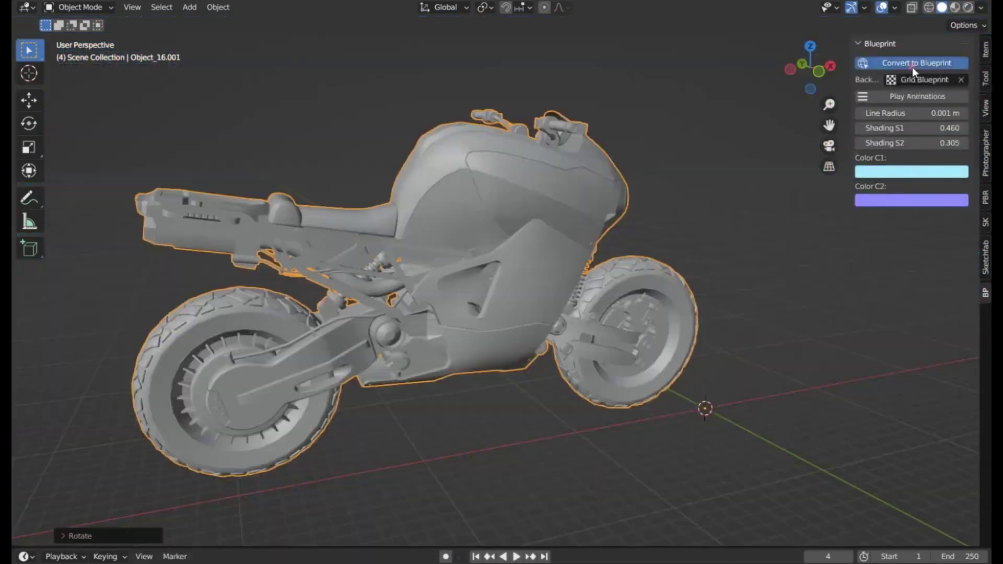
- Convert the motorcycle to blueprint, lower Shading S1 to 0.240, and make Color C1 blue
{"action": "left_click", "coordinate": [913, 63]}
{"action": "middle_click_drag", "start_coordinate": [615, 235], "coordinate": [653, 240]}
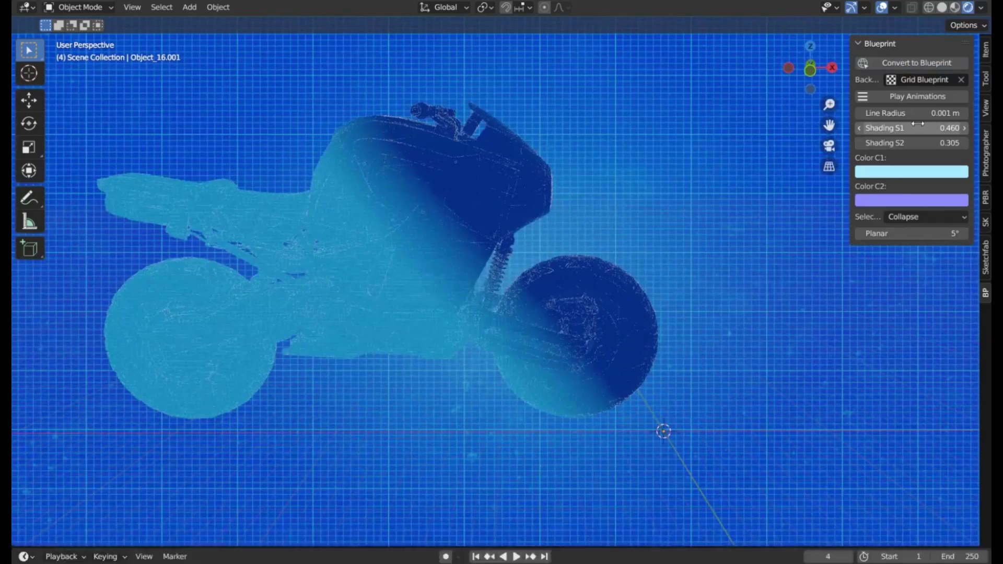
{"action": "left_click_drag", "start_coordinate": [912, 127], "coordinate": [889, 127]}
{"action": "left_click_drag", "start_coordinate": [917, 222], "coordinate": [943, 237]}
{"action": "scroll", "coordinate": [470, 309], "scroll_direction": "up", "scroll_amount": 5}
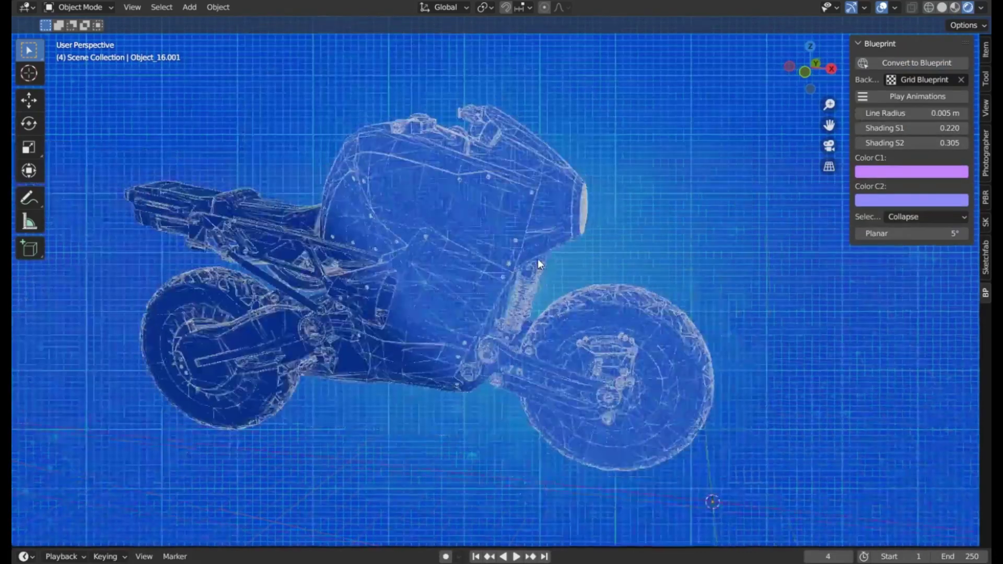
{"action": "left_click", "coordinate": [912, 172]}
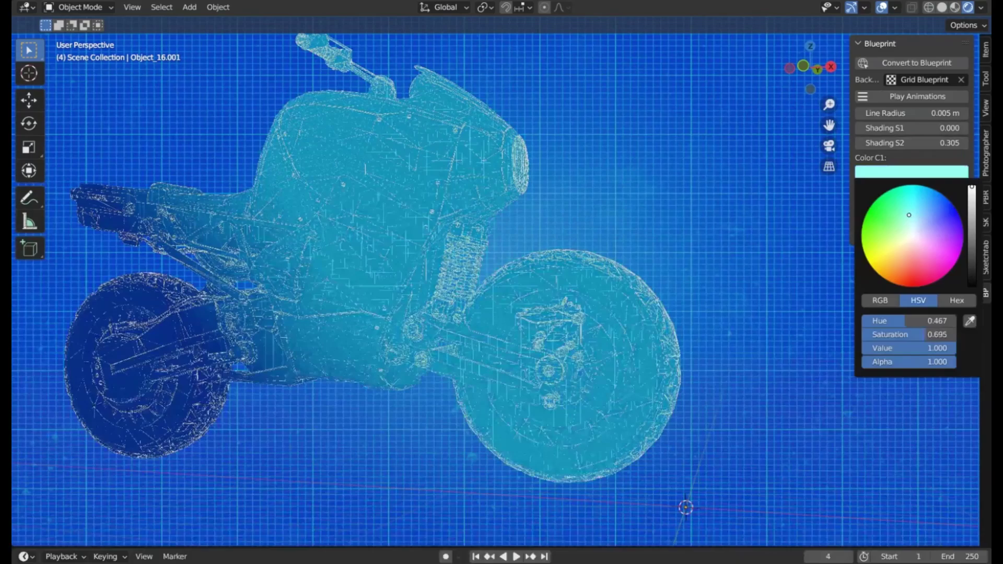
{"action": "left_click", "coordinate": [912, 171]}
{"action": "left_click", "coordinate": [867, 259]}
{"action": "left_click_drag", "start_coordinate": [867, 259], "coordinate": [940, 212]}
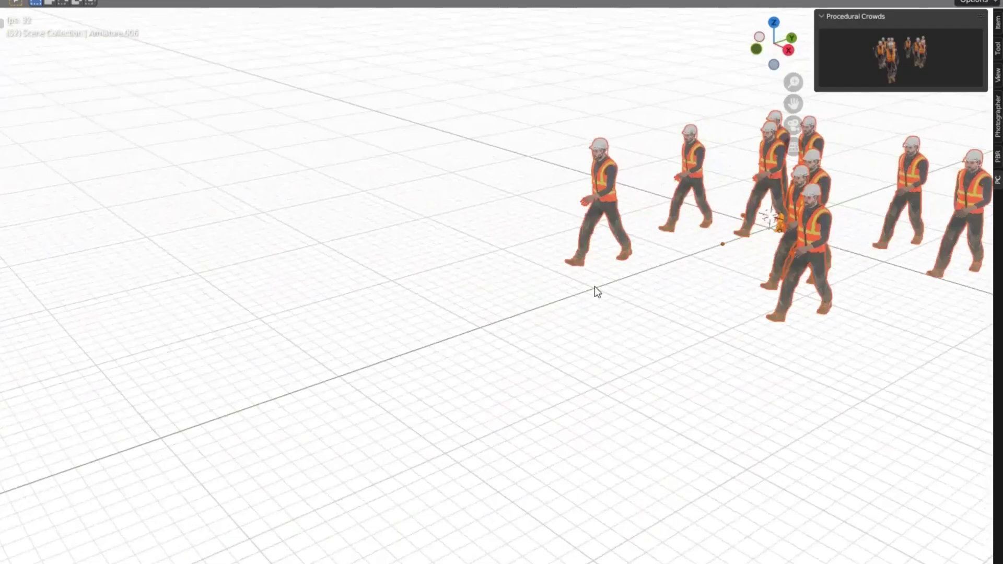
- Scale up the crowd, reshuffle its seed, browse crowd presets, and stop playback on one character
{"action": "key", "text": "s"}
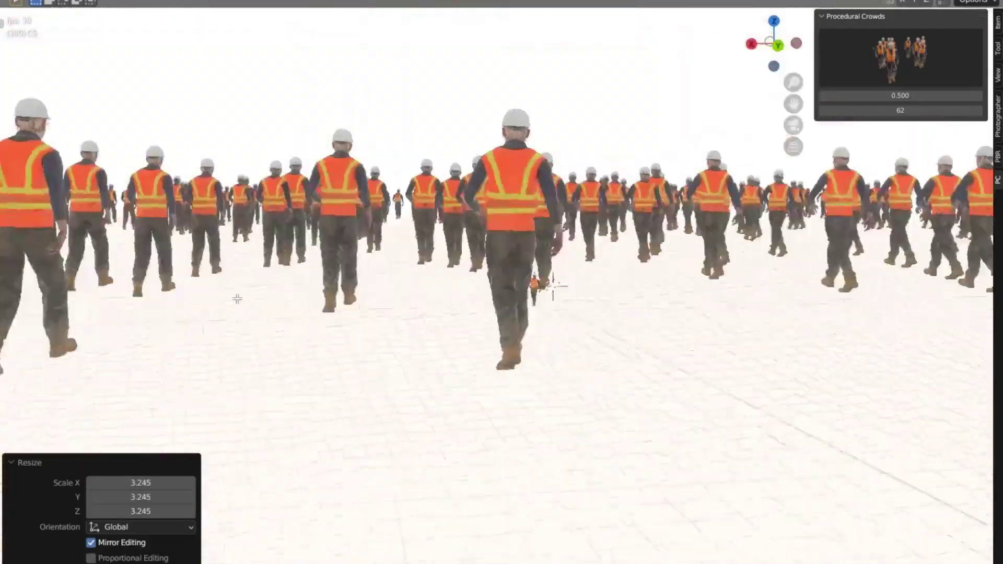
{"action": "left_click_drag", "start_coordinate": [899, 110], "coordinate": [879, 104]}
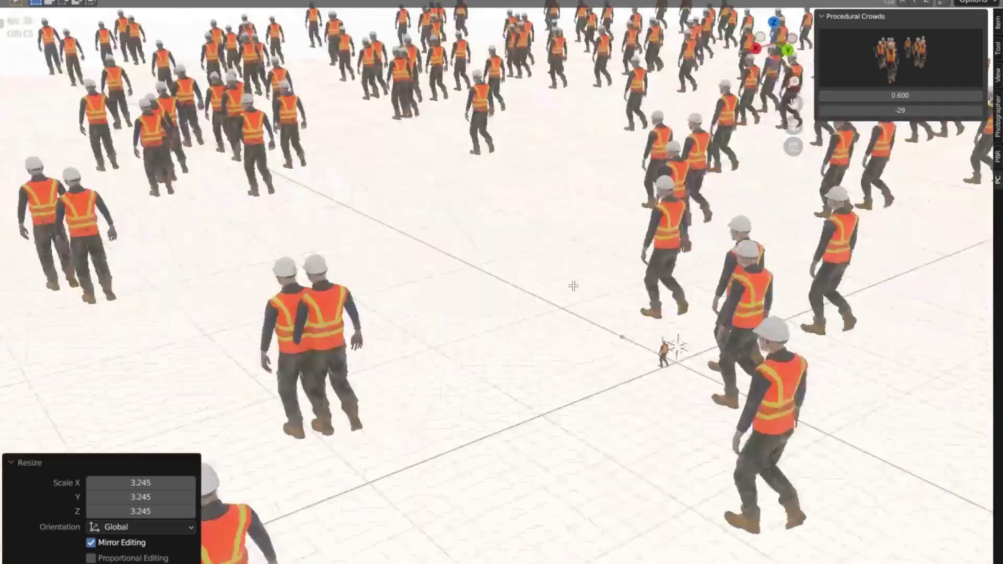
{"action": "left_click", "coordinate": [895, 64]}
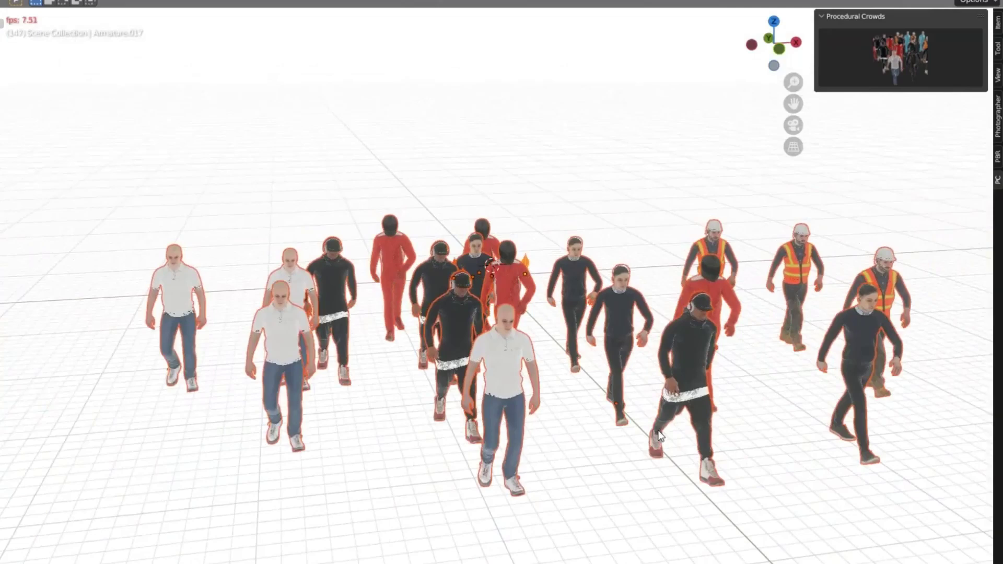
{"action": "key", "text": "space"}
{"action": "left_click", "coordinate": [703, 380]}
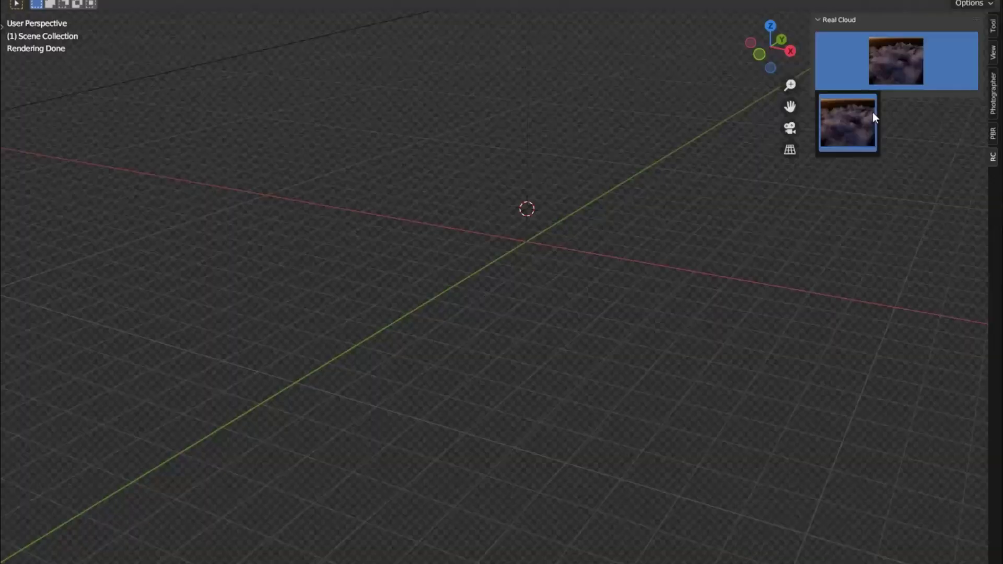
- Add the chosen cloud preset with Clouds Density 127.600 and Clouds Fac -6.800
{"action": "left_click", "coordinate": [874, 117]}
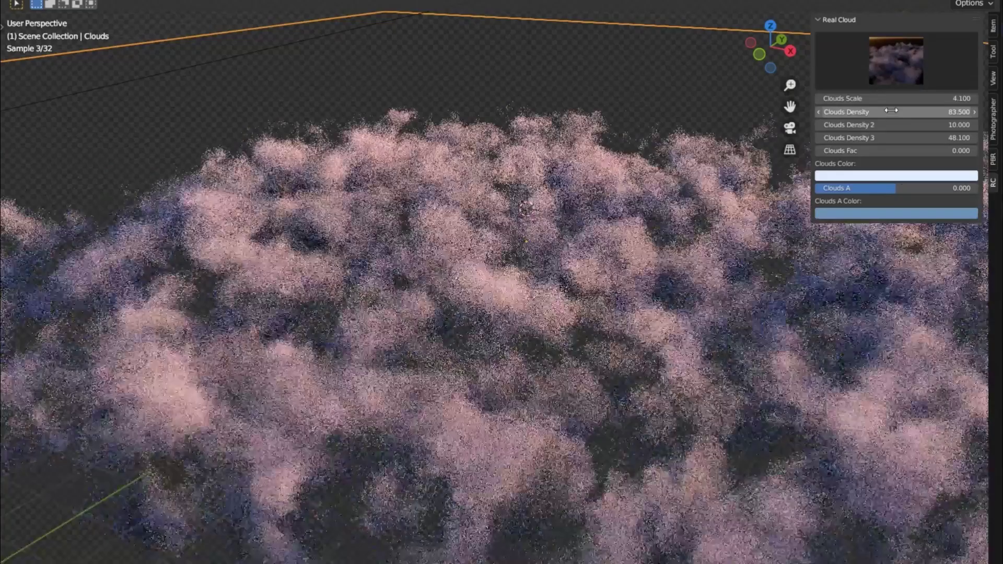
{"action": "left_click_drag", "start_coordinate": [891, 110], "coordinate": [915, 110]}
{"action": "left_click", "coordinate": [875, 176]}
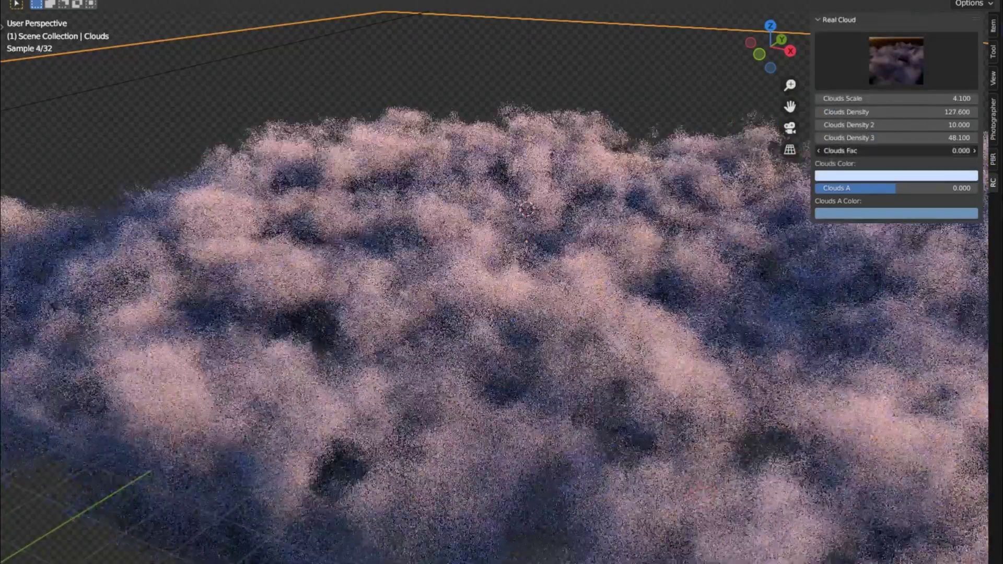
{"action": "left_click_drag", "start_coordinate": [896, 151], "coordinate": [867, 150]}
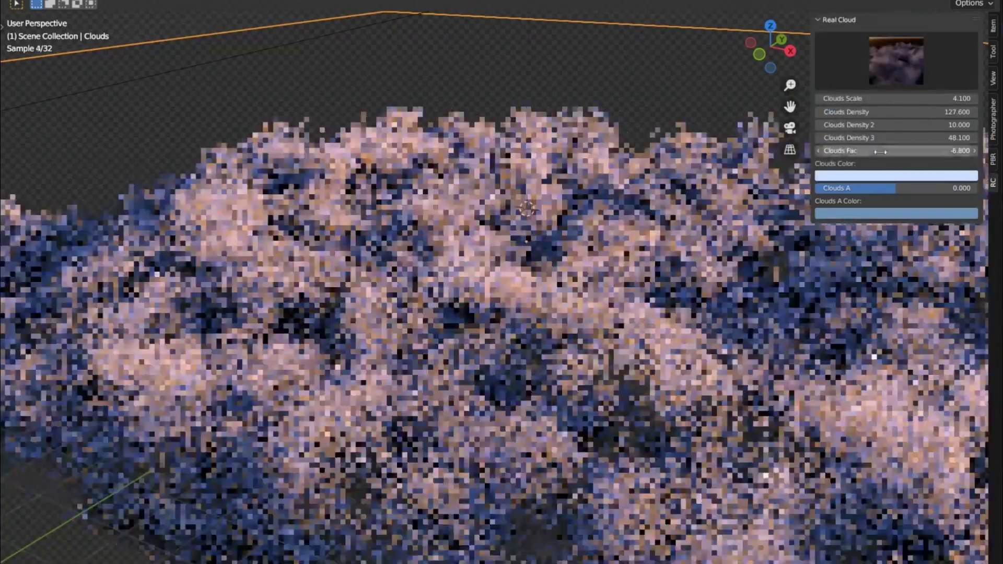
{"action": "middle_click_drag", "start_coordinate": [522, 314], "coordinate": [366, 261]}
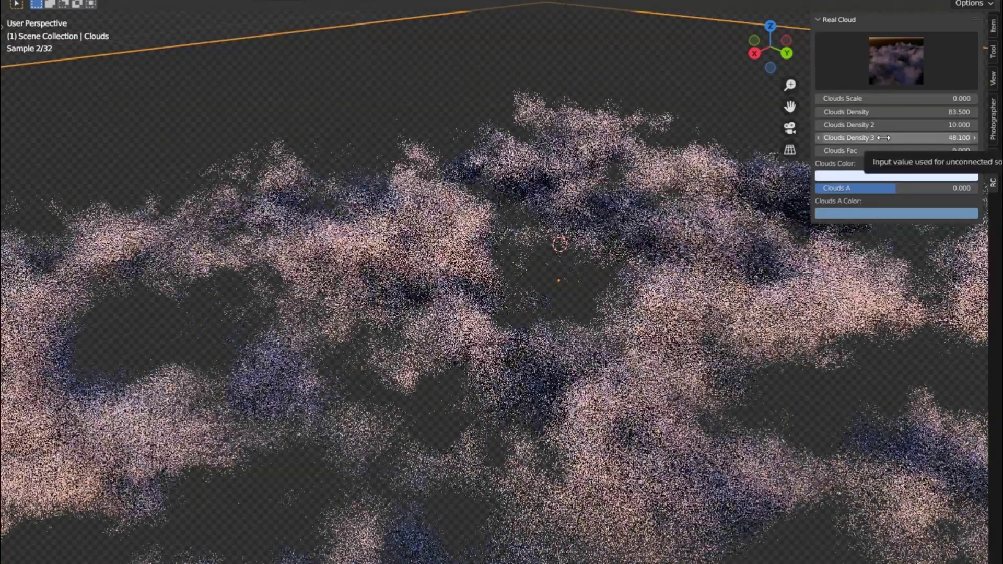
- Tint the clouds pink-and-blue, raise Clouds Scale to 4.100, and keep the factor at -6.800
{"action": "left_click", "coordinate": [896, 176]}
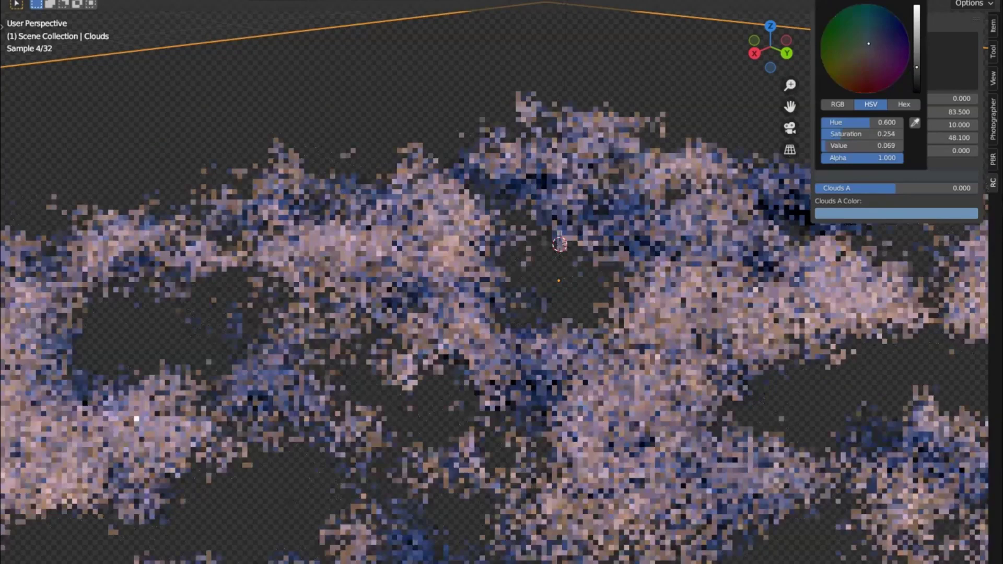
{"action": "mouse_move", "coordinate": [918, 32]}
{"action": "left_mouse_down"}
{"action": "mouse_move", "coordinate": [918, 84]}
{"action": "mouse_move", "coordinate": [918, 26]}
{"action": "left_mouse_up"}
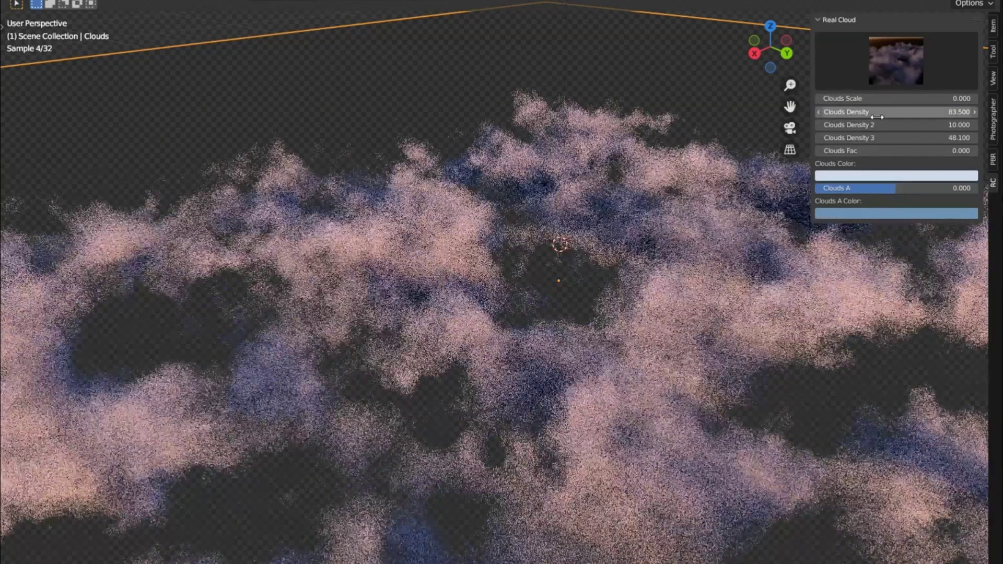
{"action": "left_click_drag", "start_coordinate": [888, 98], "coordinate": [930, 99]}
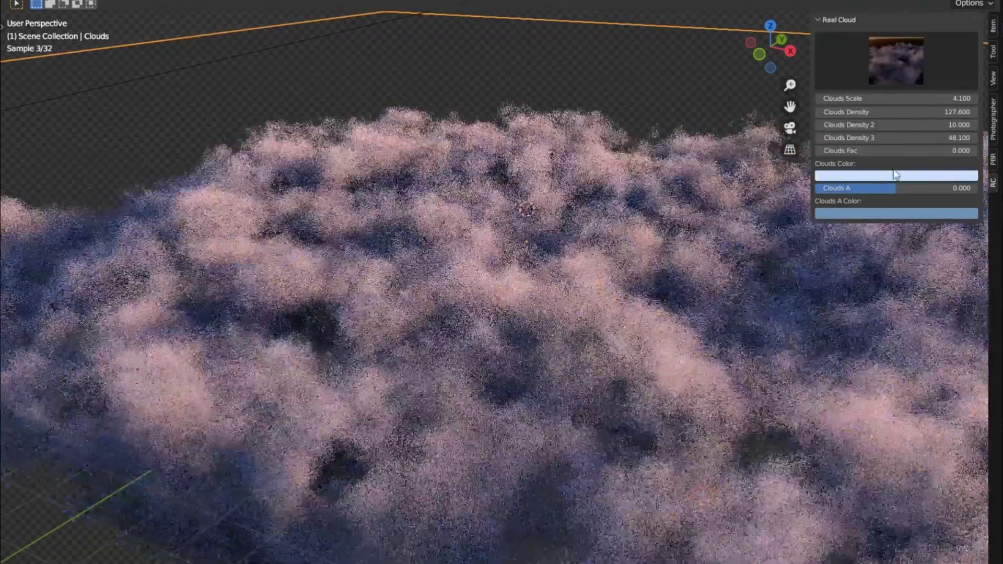
{"action": "left_click_drag", "start_coordinate": [889, 150], "coordinate": [841, 150]}
{"action": "middle_click_drag", "start_coordinate": [758, 366], "coordinate": [513, 361]}
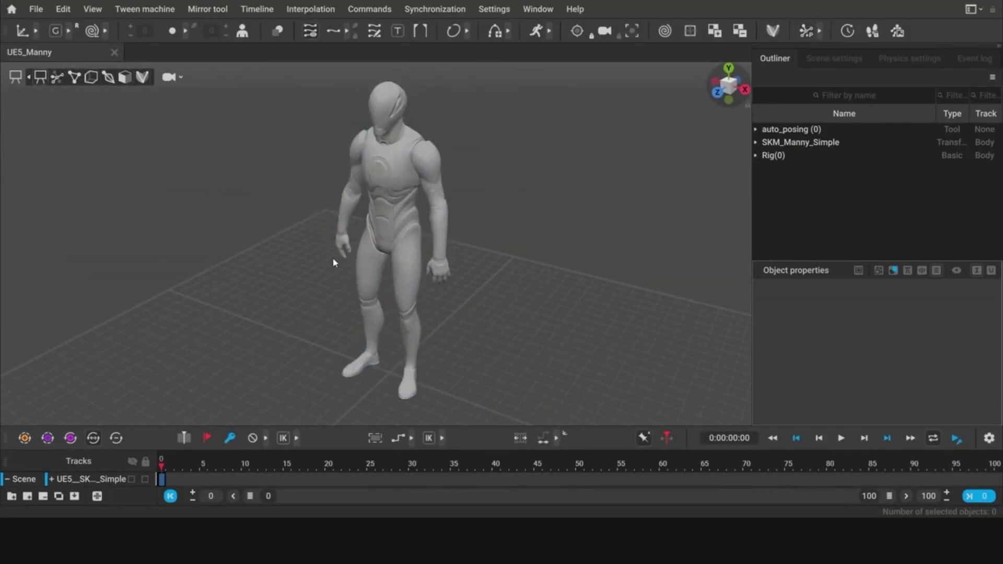
- Enable AutoPosing and lift the character's left foot controller upward
{"action": "left_click", "coordinate": [58, 78]}
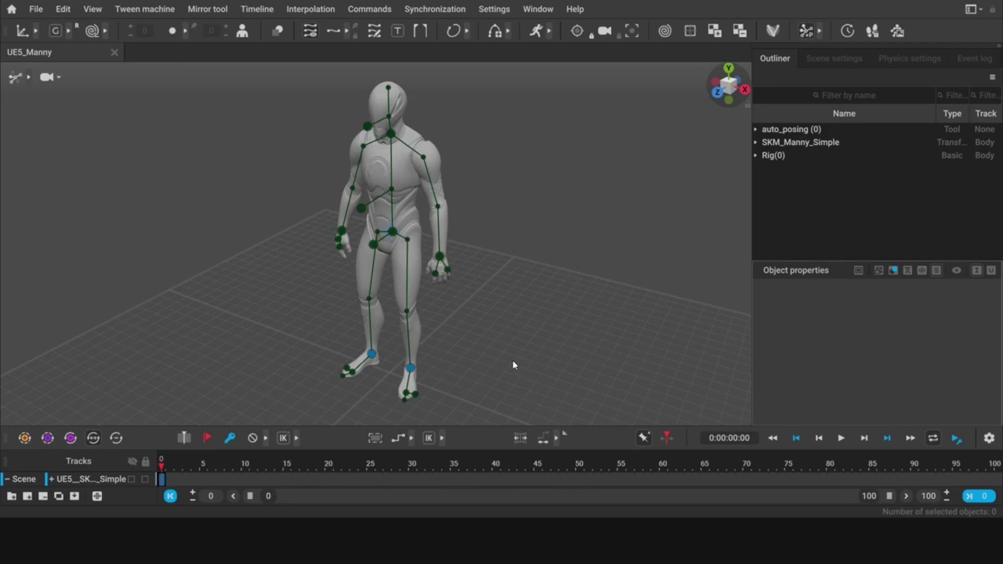
{"action": "left_click", "coordinate": [410, 368]}
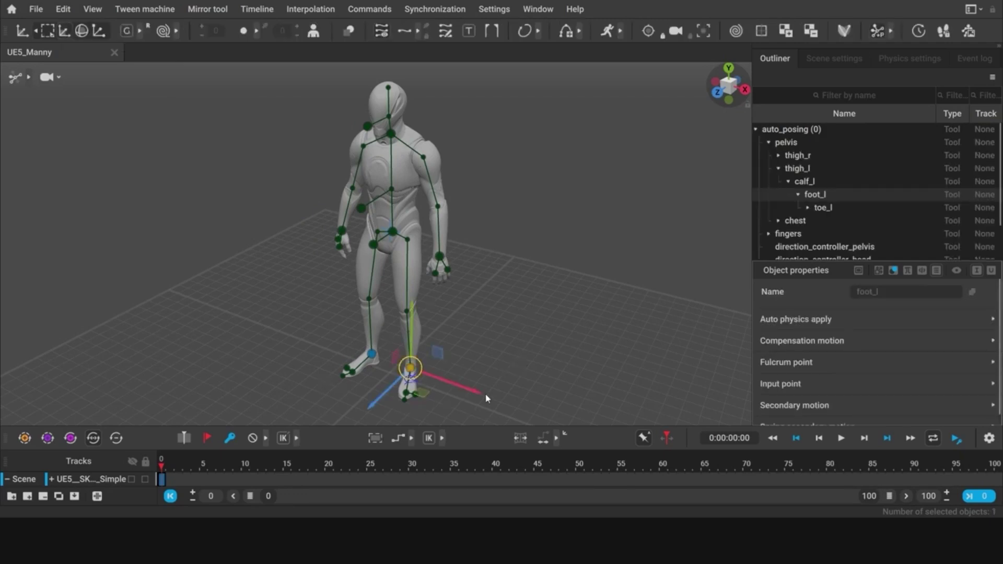
{"action": "left_click_drag", "start_coordinate": [486, 398], "coordinate": [522, 274]}
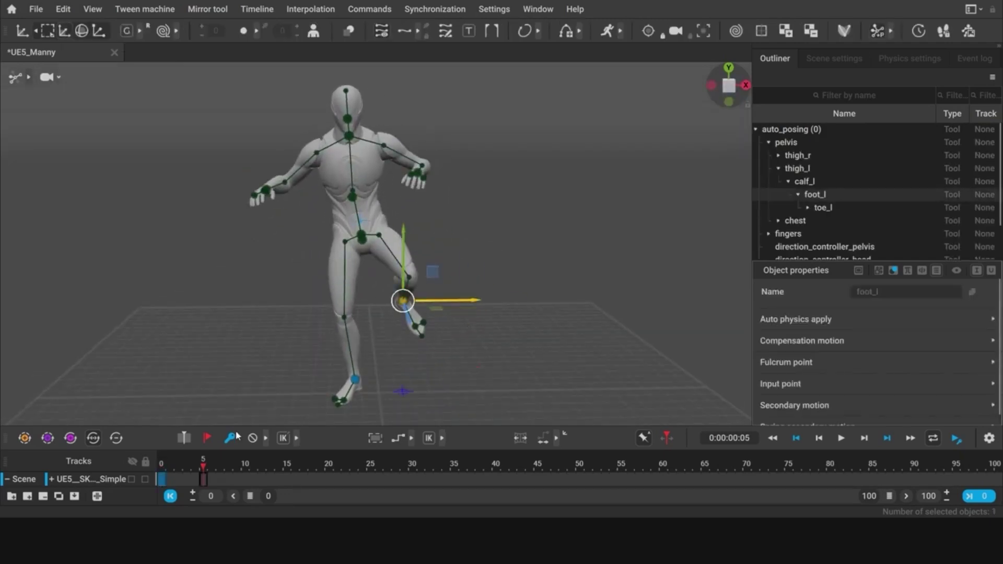
{"action": "right_click_drag", "start_coordinate": [314, 340], "coordinate": [465, 333]}
{"action": "left_click", "coordinate": [465, 334]}
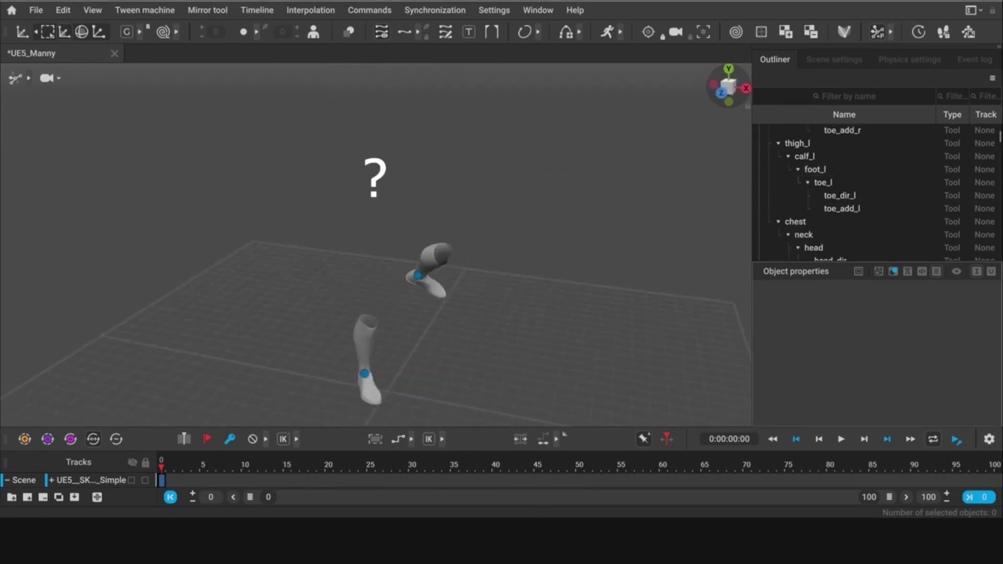
- Shift the left foot and lower the pelvis into a crouched, forward-leaning stride
{"action": "left_click", "coordinate": [404, 202]}
{"action": "right_click_drag", "start_coordinate": [404, 201], "coordinate": [346, 207]}
{"action": "left_click", "coordinate": [346, 208]}
{"action": "left_click_drag", "start_coordinate": [424, 277], "coordinate": [448, 301]}
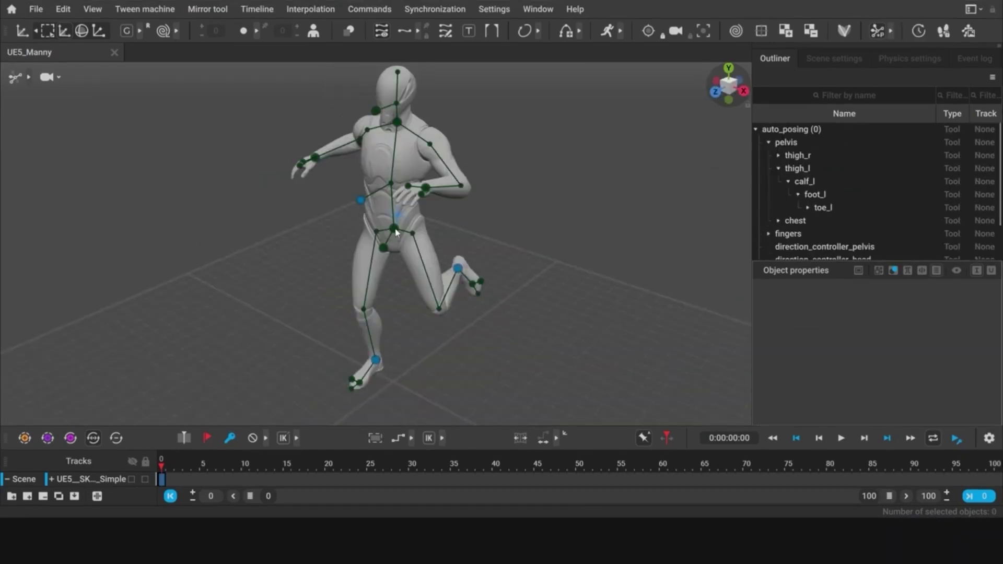
{"action": "left_click", "coordinate": [394, 230]}
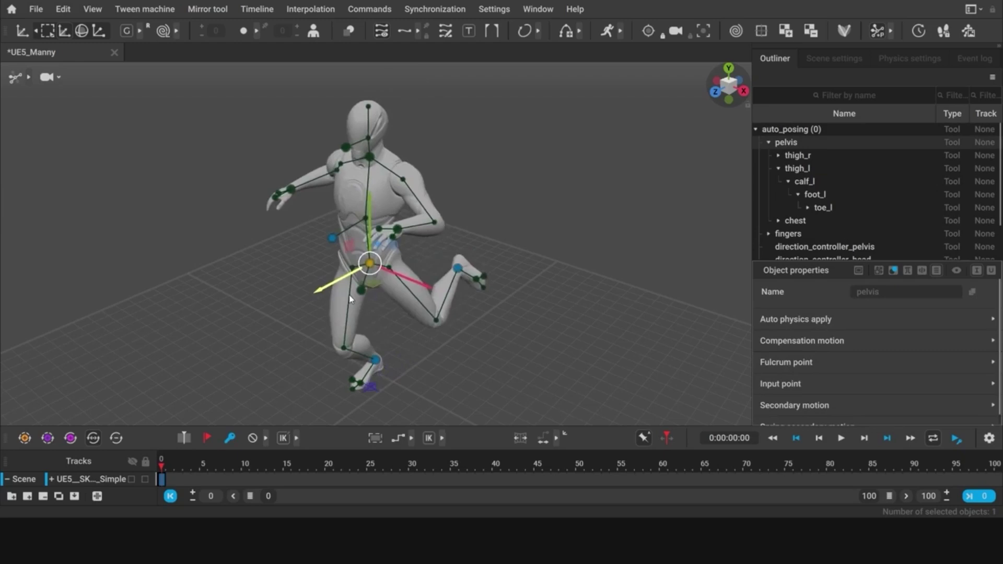
{"action": "right_click_drag", "start_coordinate": [349, 295], "coordinate": [366, 209]}
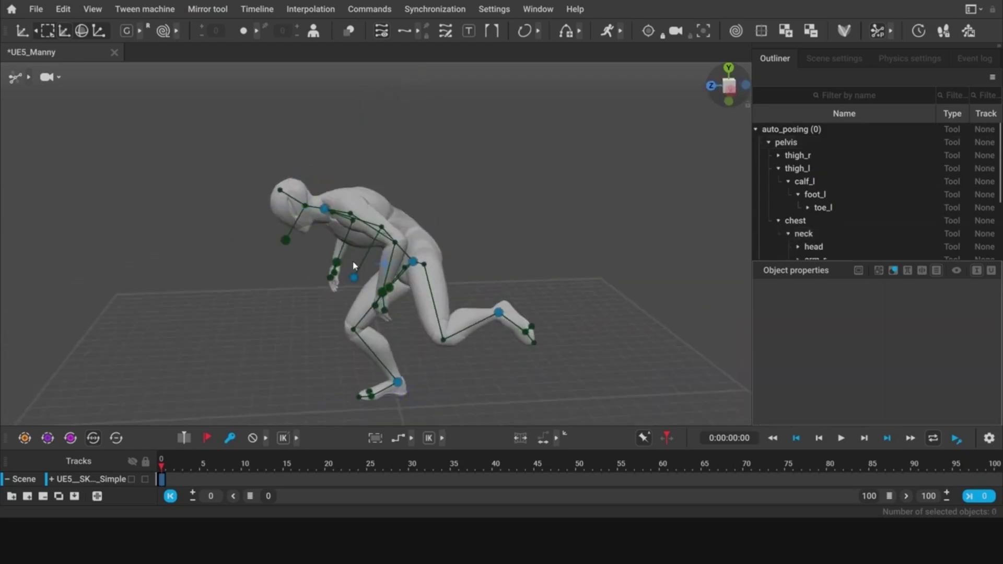
{"action": "left_click", "coordinate": [379, 163]}
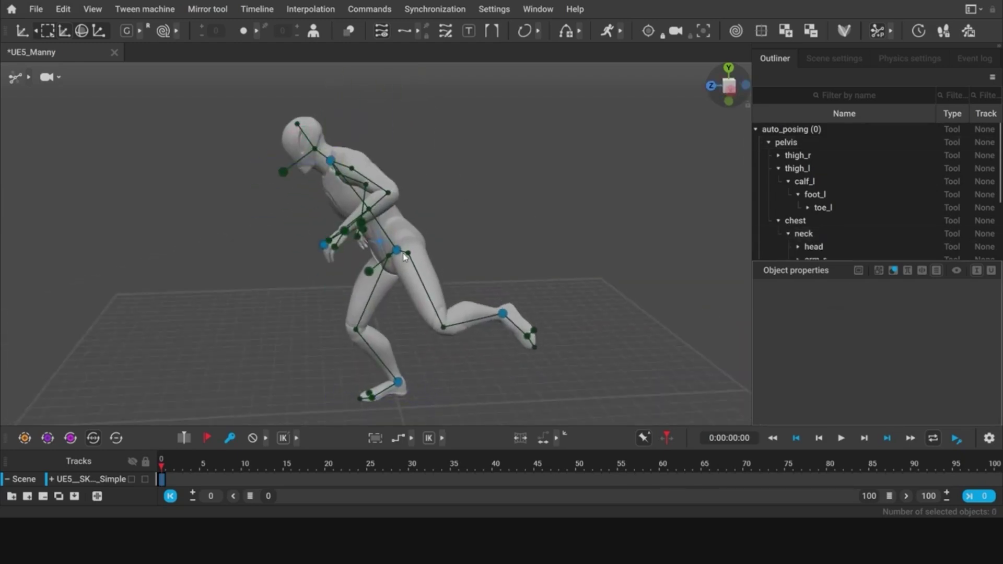
{"action": "right_click_drag", "start_coordinate": [331, 163], "coordinate": [251, 151]}
{"action": "left_click", "coordinate": [233, 147]}
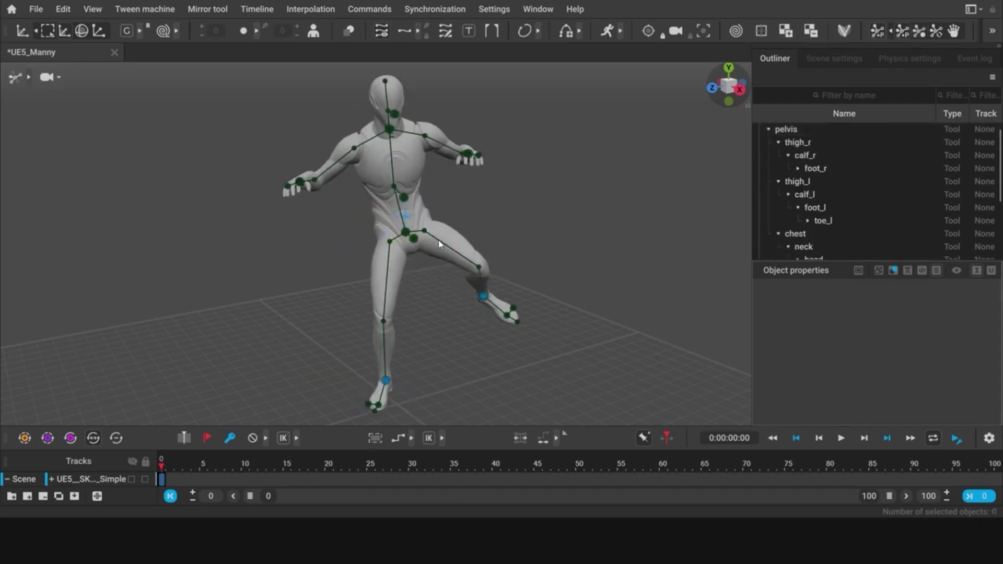
- Select the left foot with its child joints from a low close view and rotate it
{"action": "scroll", "coordinate": [502, 293], "scroll_direction": "up", "scroll_amount": 5}
{"action": "left_click", "coordinate": [524, 325]}
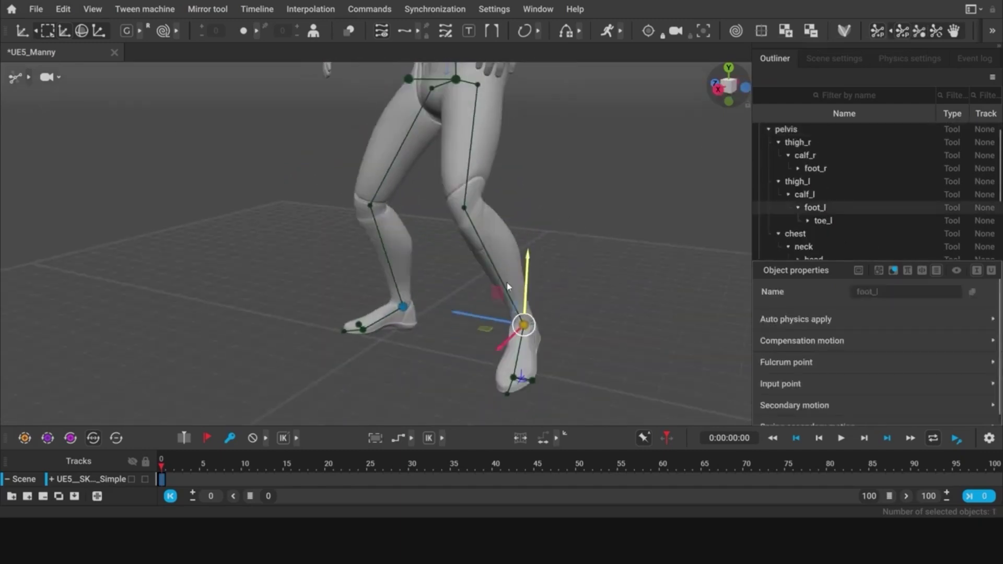
{"action": "scroll", "coordinate": [508, 286], "scroll_direction": "up", "scroll_amount": 3}
{"action": "right_click_drag", "start_coordinate": [508, 286], "coordinate": [397, 340]}
{"action": "scroll", "coordinate": [392, 367], "scroll_direction": "up", "scroll_amount": 2}
{"action": "left_click", "coordinate": [392, 367]}
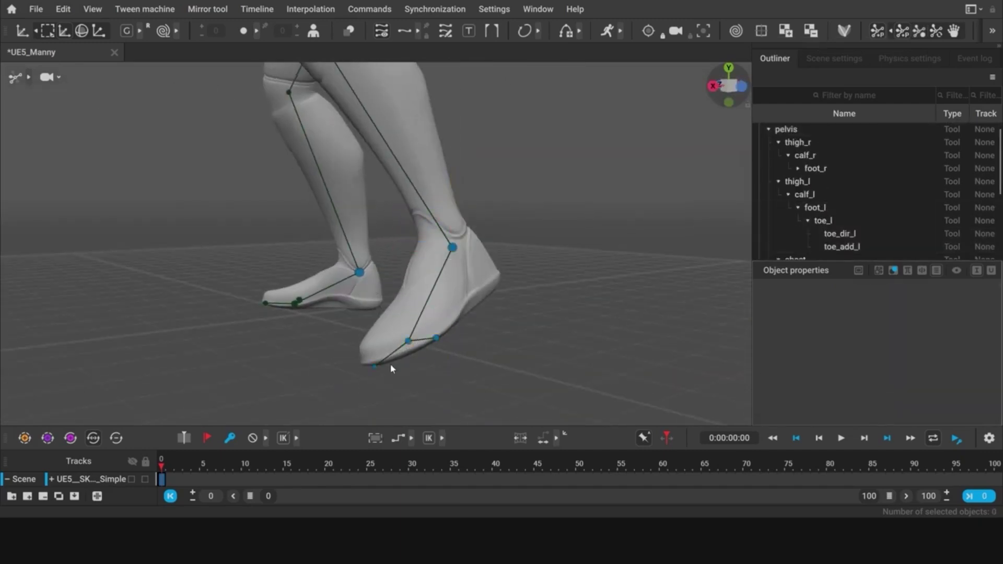
{"action": "double_click", "coordinate": [370, 338]}
{"action": "left_click", "coordinate": [81, 30]}
{"action": "scroll", "coordinate": [557, 293], "scroll_direction": "down", "scroll_amount": 4}
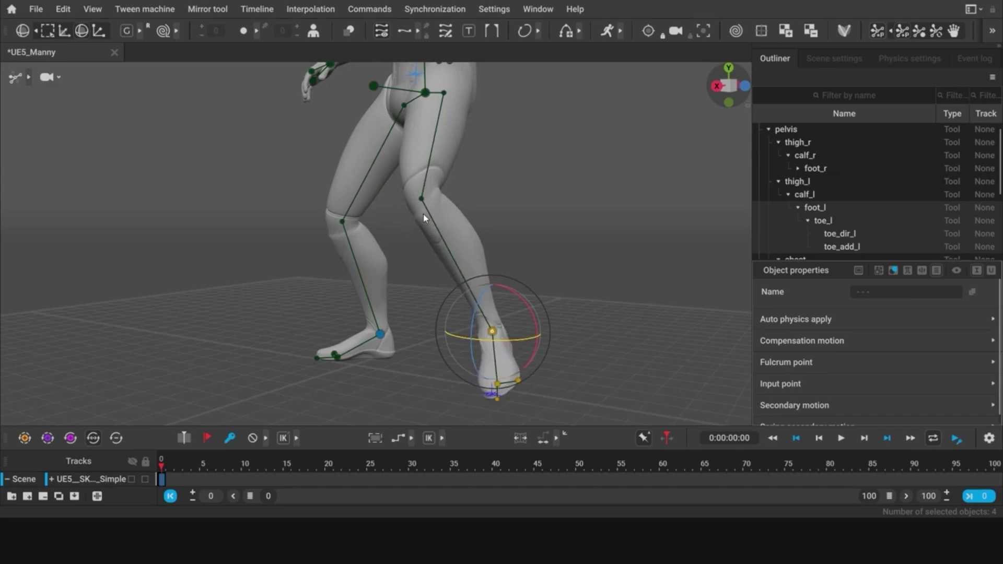
{"action": "right_click_drag", "start_coordinate": [495, 337], "coordinate": [516, 362]}
- Move the left foot up and inward, switching its handles to local axes
{"action": "left_click", "coordinate": [64, 30]}
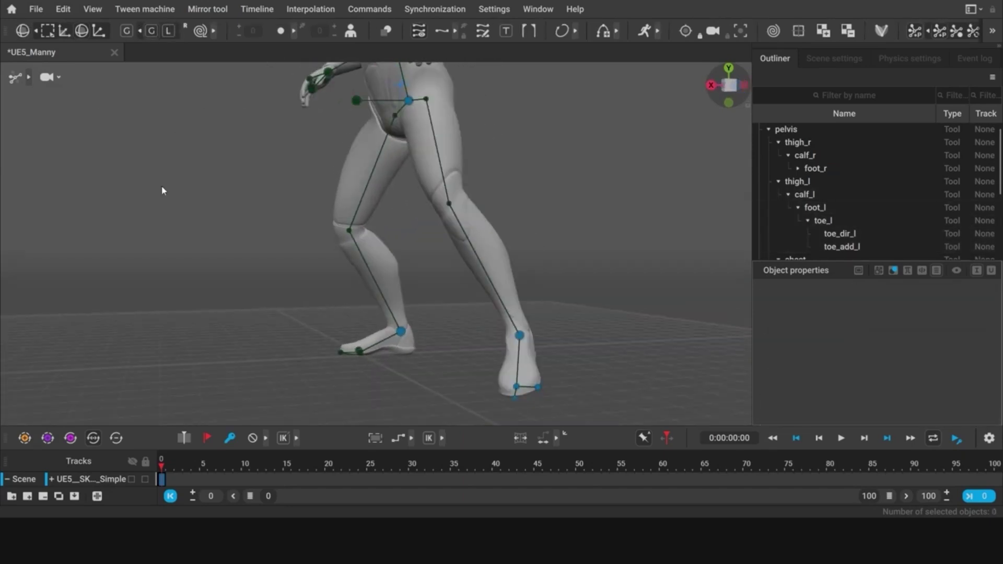
{"action": "left_click_drag", "start_coordinate": [491, 327], "coordinate": [467, 294]}
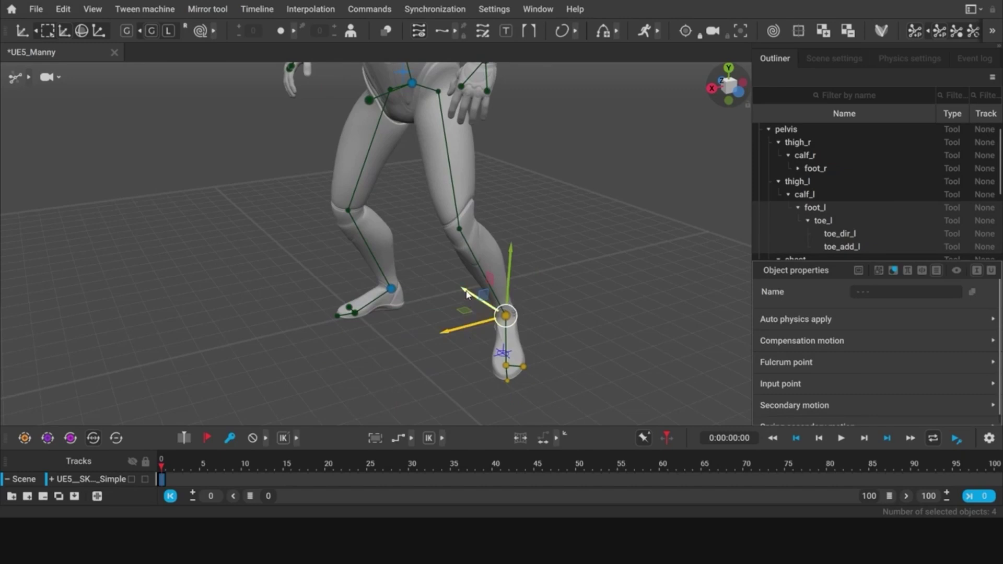
{"action": "left_click", "coordinate": [169, 32]}
{"action": "right_click_drag", "start_coordinate": [491, 355], "coordinate": [294, 328]}
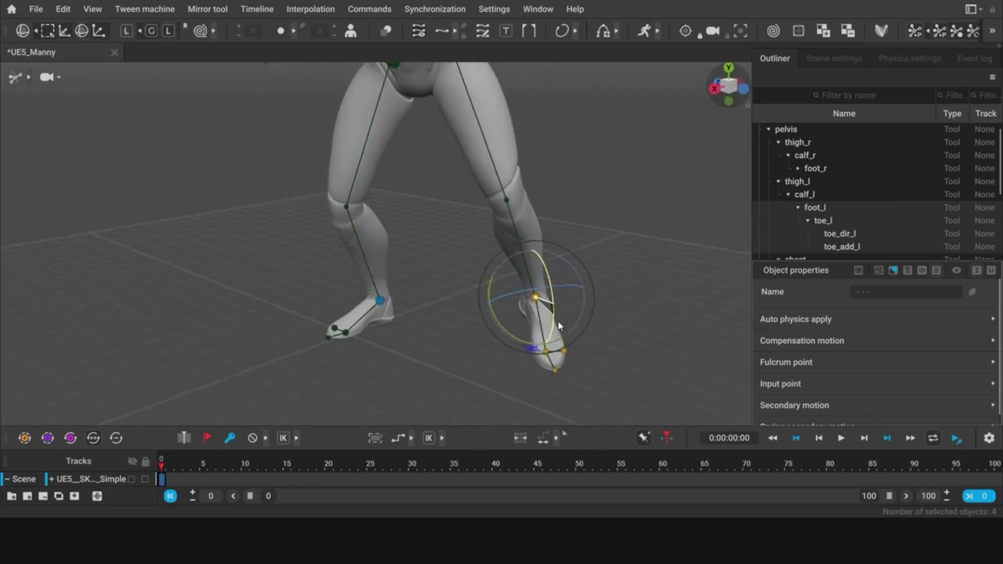
{"action": "left_click", "coordinate": [559, 327]}
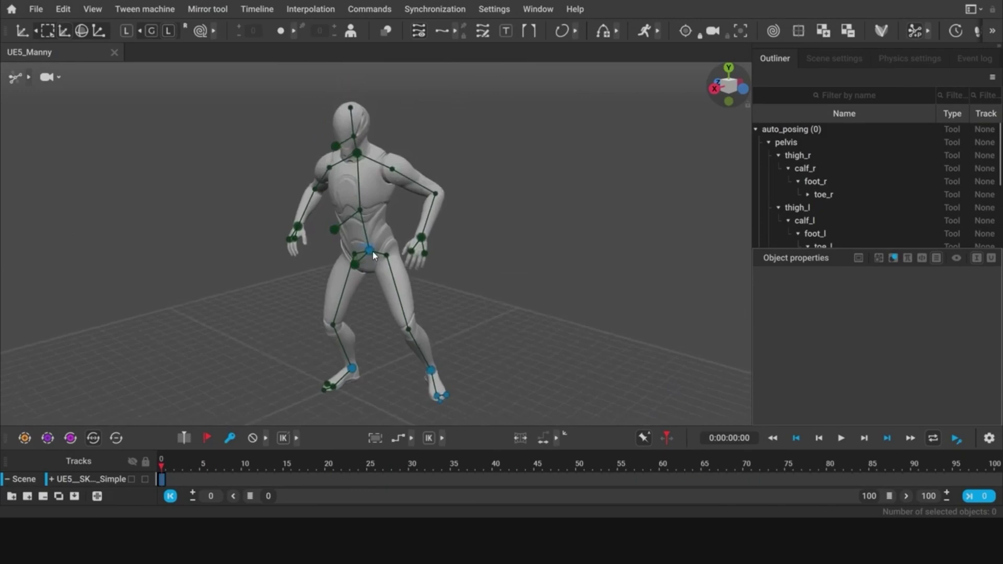
- Bend the character into a crouch at frame 20 and mirror the whole rig across Z
{"action": "key", "text": "ctrl+z"}
{"action": "key", "text": "shift+z"}
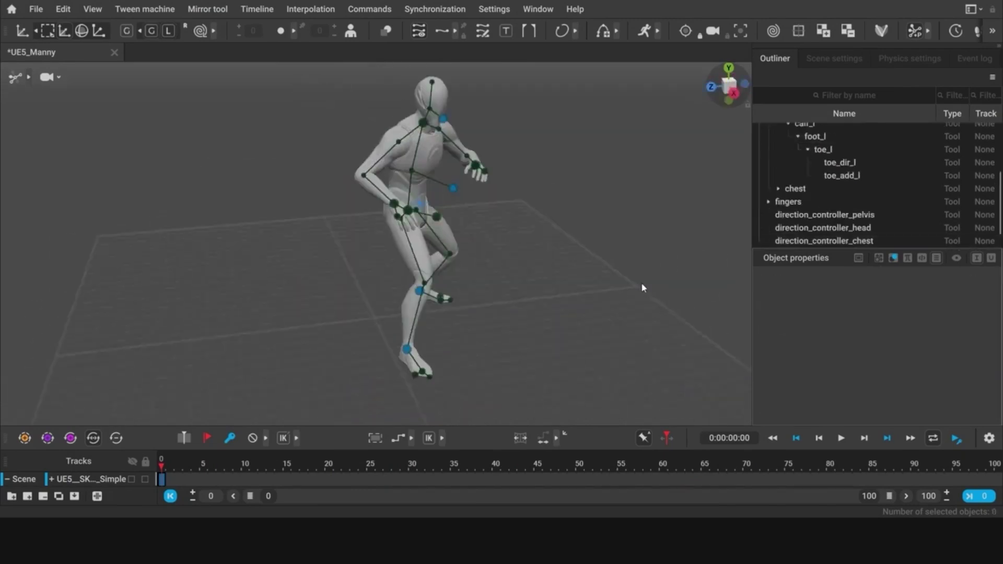
{"action": "right_click_drag", "start_coordinate": [643, 287], "coordinate": [491, 291]}
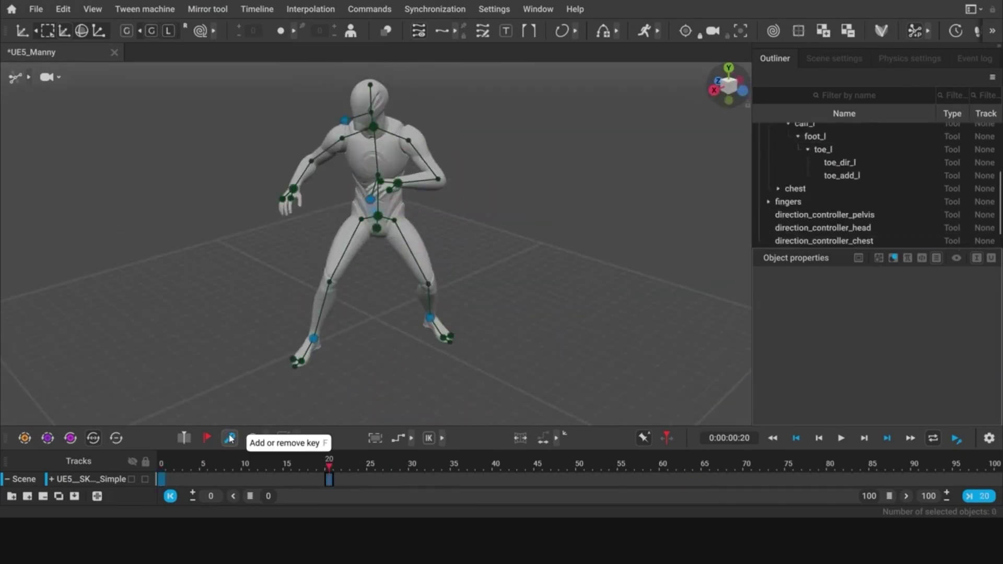
{"action": "key", "text": "ctrl+a"}
{"action": "left_click", "coordinate": [208, 9]}
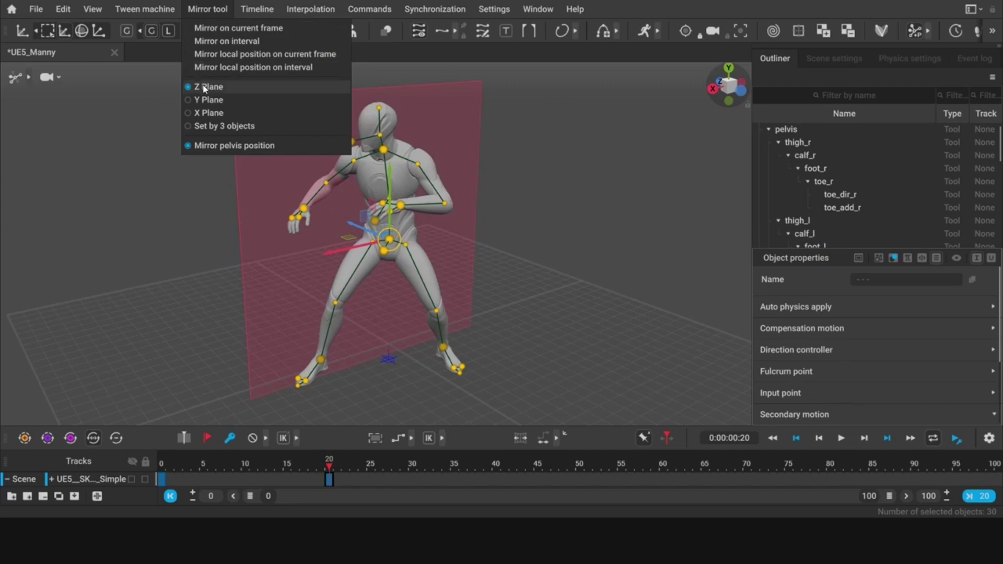
{"action": "left_click", "coordinate": [254, 29]}
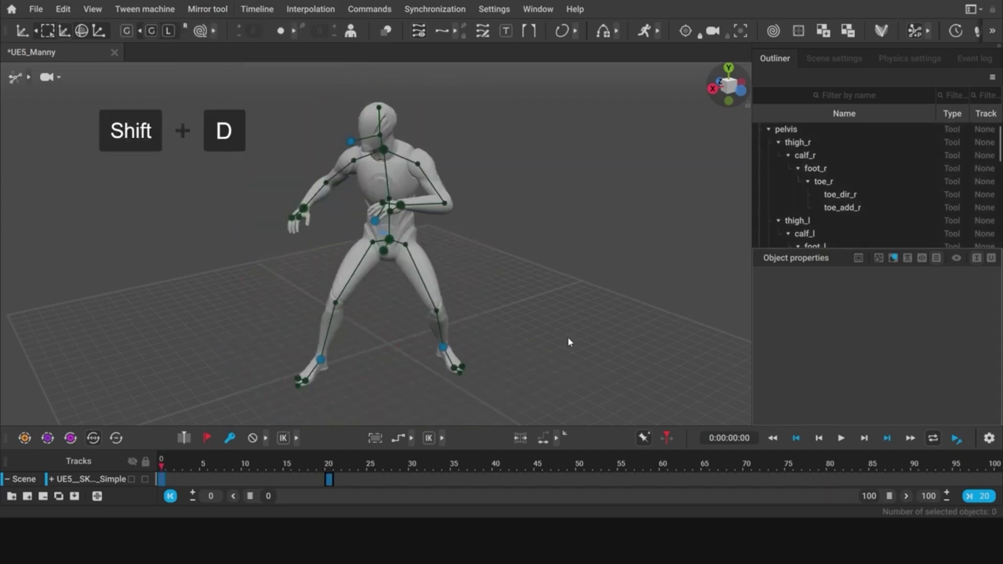
- Copy the frame 0 key to frame 40 and apply an interpolation type between keys
{"action": "left_click", "coordinate": [529, 464]}
{"action": "left_click", "coordinate": [328, 464]}
{"action": "left_click_drag", "start_coordinate": [162, 479], "coordinate": [491, 469], "text": "shift"}
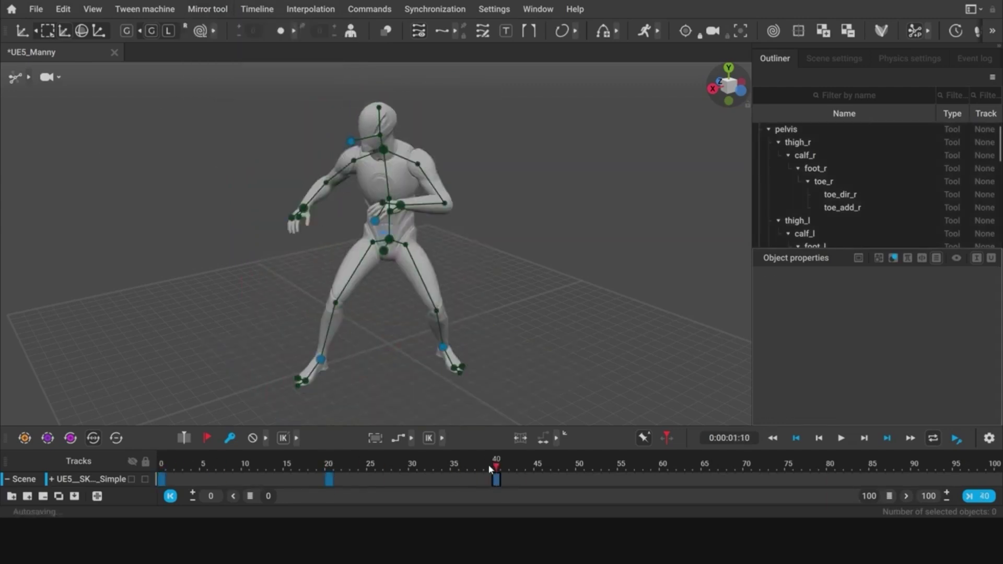
{"action": "left_click_drag", "start_coordinate": [398, 438], "coordinate": [392, 449]}
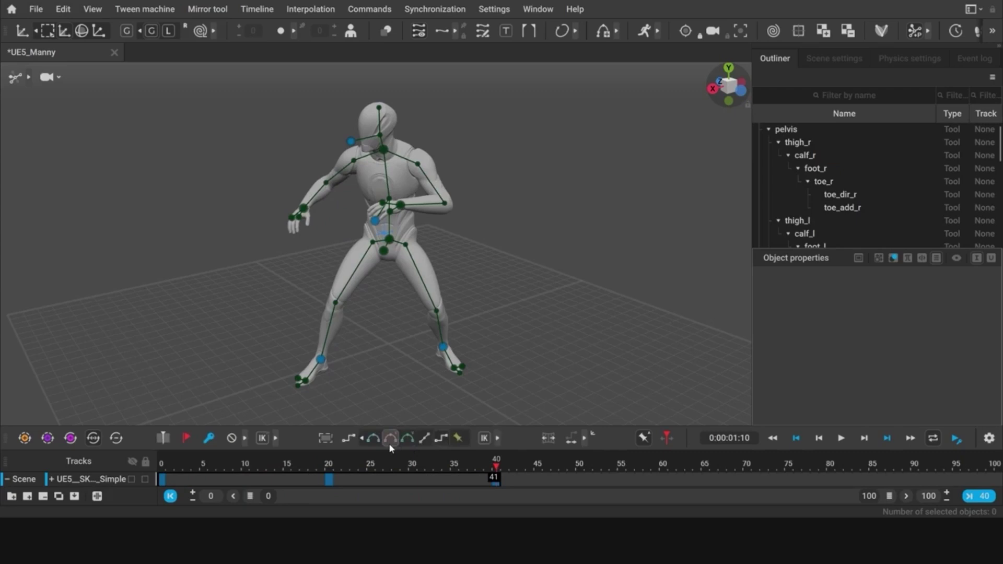
{"action": "left_click", "coordinate": [392, 448]}
- Scrub through frames 0–40 to check the crouch and fit the timeline to the animation
{"action": "left_click", "coordinate": [328, 463]}
{"action": "left_click", "coordinate": [179, 465]}
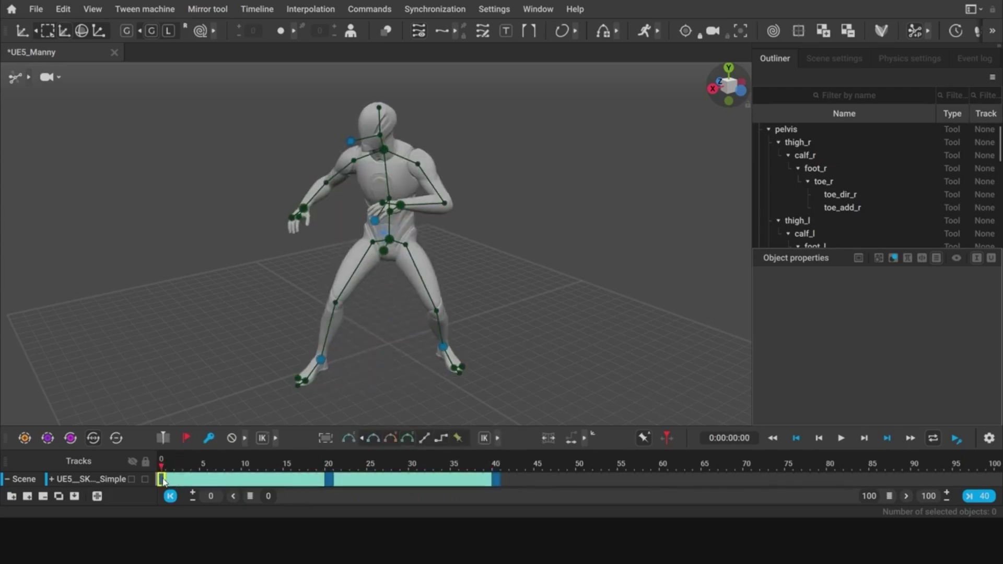
{"action": "left_click", "coordinate": [330, 479]}
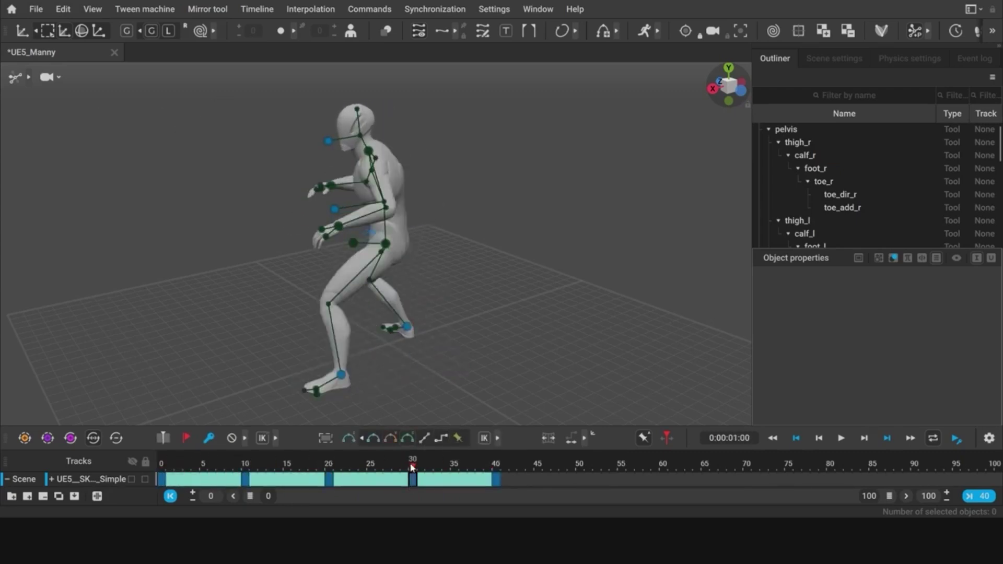
{"action": "left_click_drag", "start_coordinate": [413, 466], "coordinate": [493, 467]}
{"action": "left_click", "coordinate": [978, 496]}
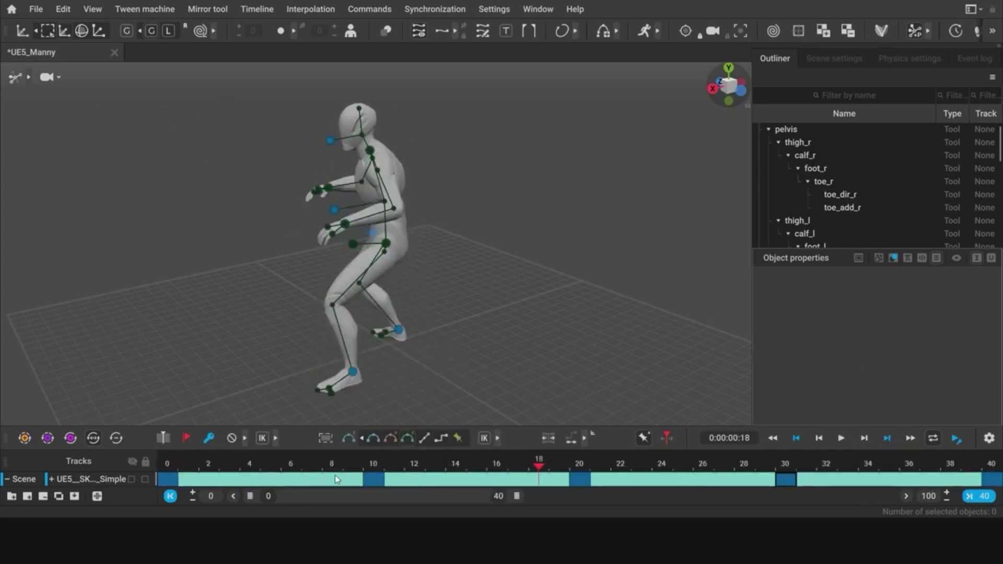